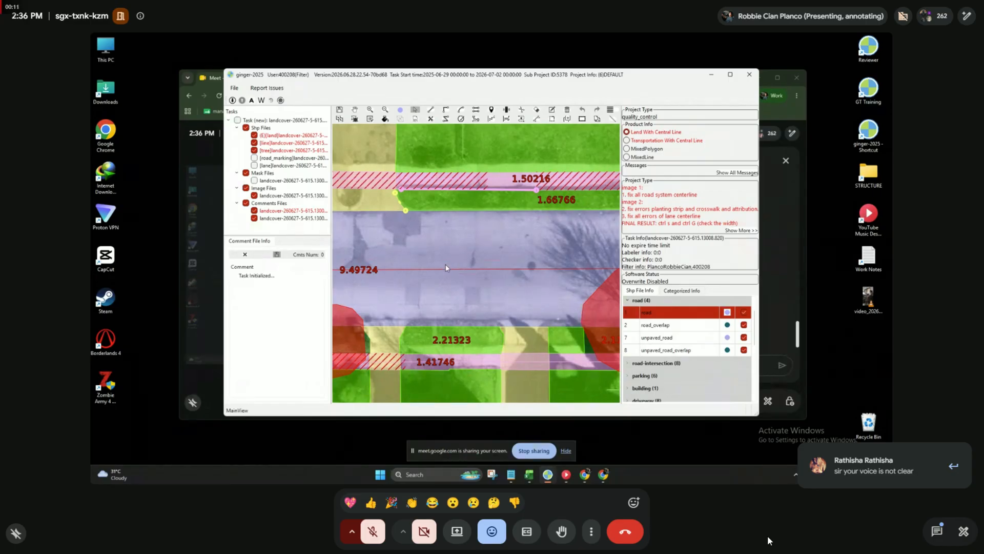
Select the road polygon and inspect its centreline across the land-cover image.
left_click(458, 264)
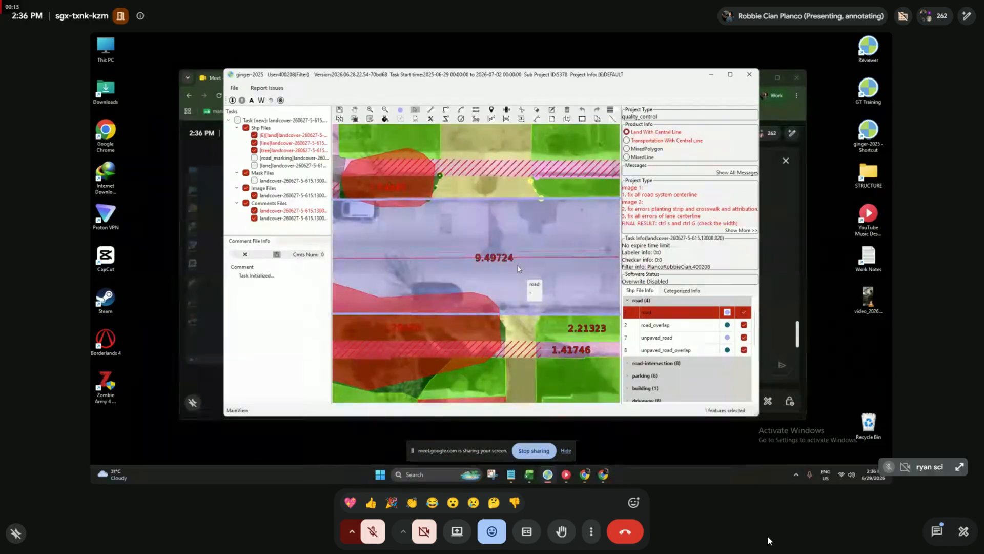
scroll(517, 268, "down", 2)
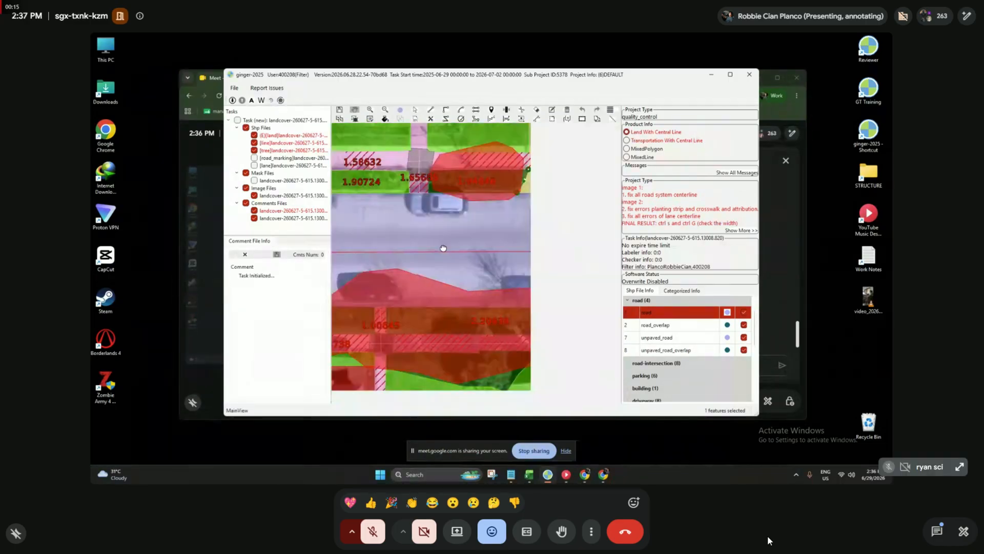
scroll(484, 241, "up", 2)
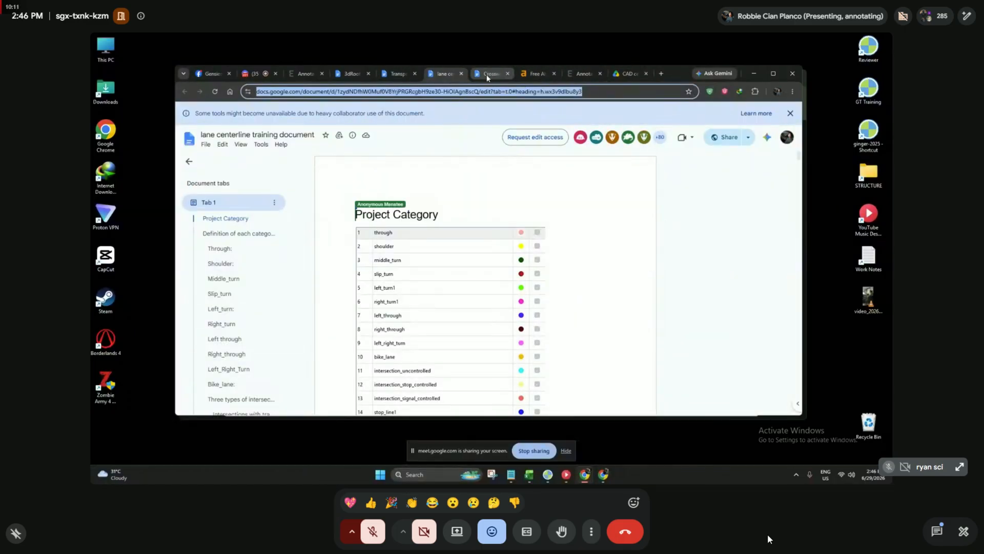
View the Crosswalk categories document in the browser, and switch to the Google Meet window.
left_click(488, 74)
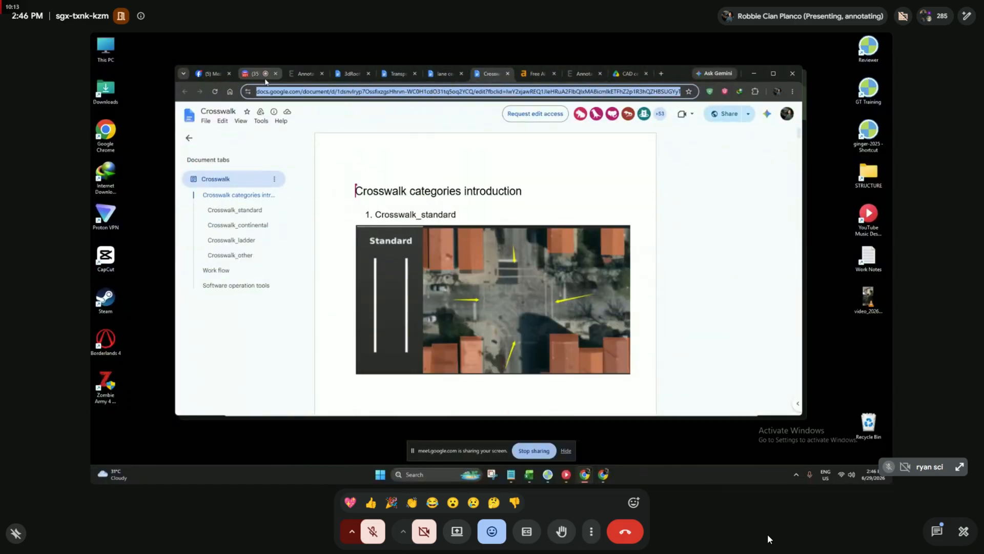
mouse_move(603, 474)
left_click(603, 407)
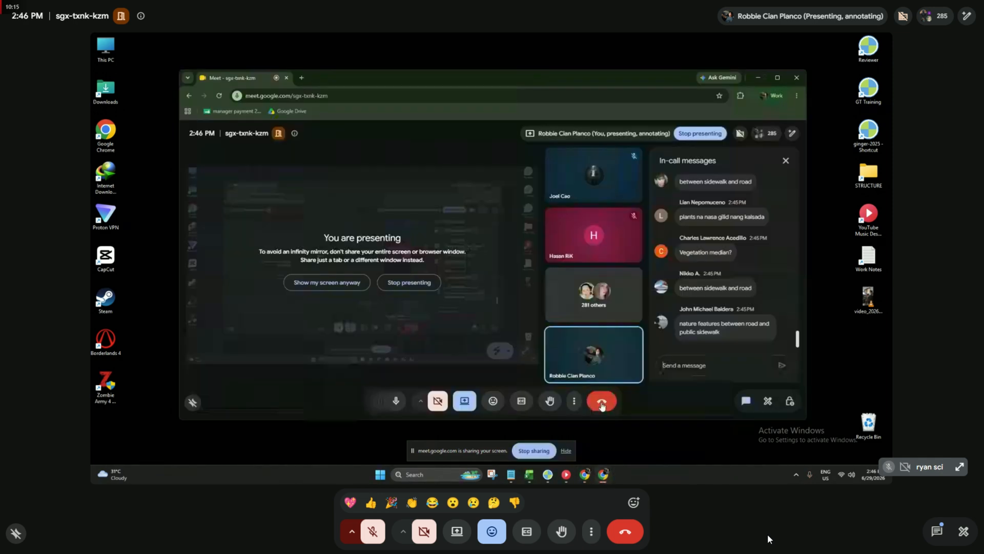
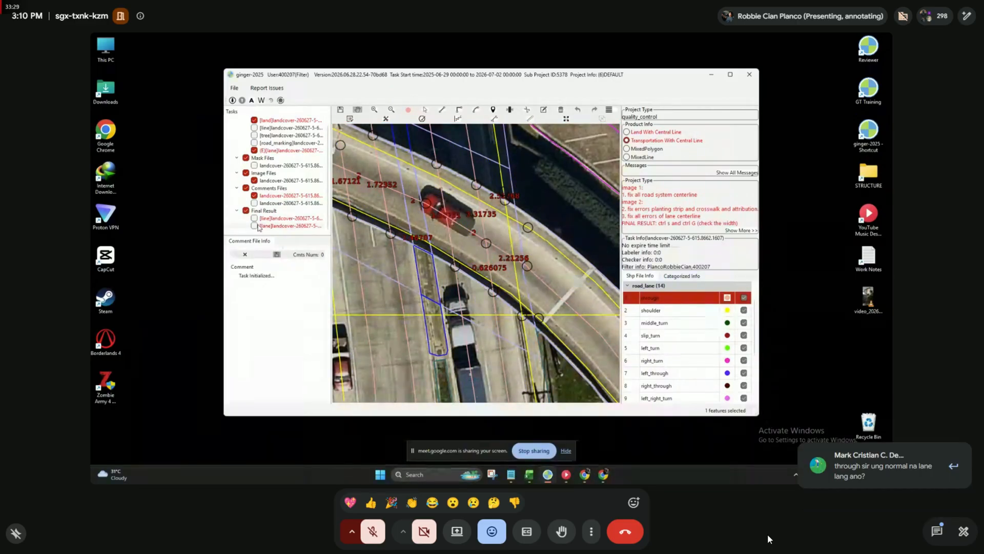
Redraw the centreline of the cross_walk_continental between the median tip and the building corner, and measure its width as about 7.16.
left_click_drag(704, 288, 521, 268)
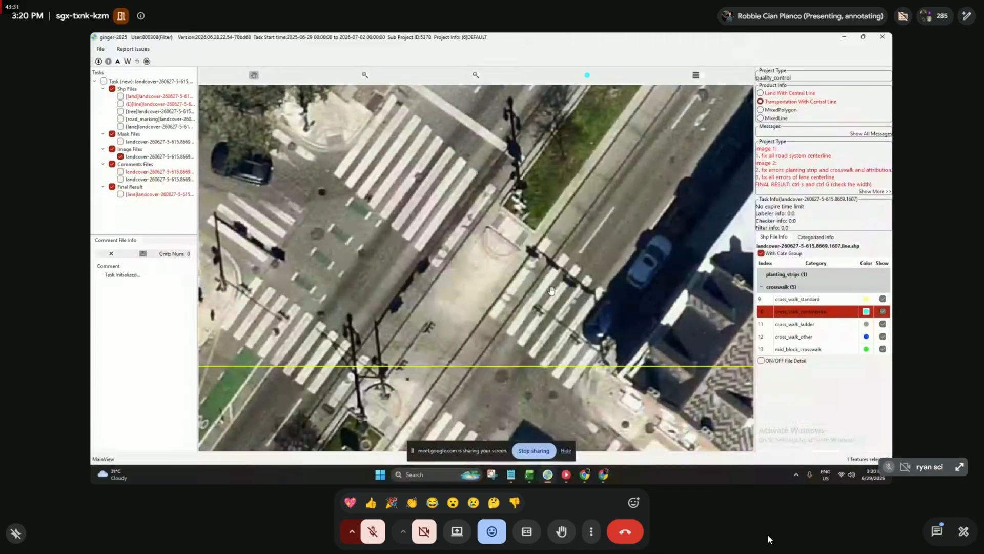
left_click_drag(555, 301, 439, 272)
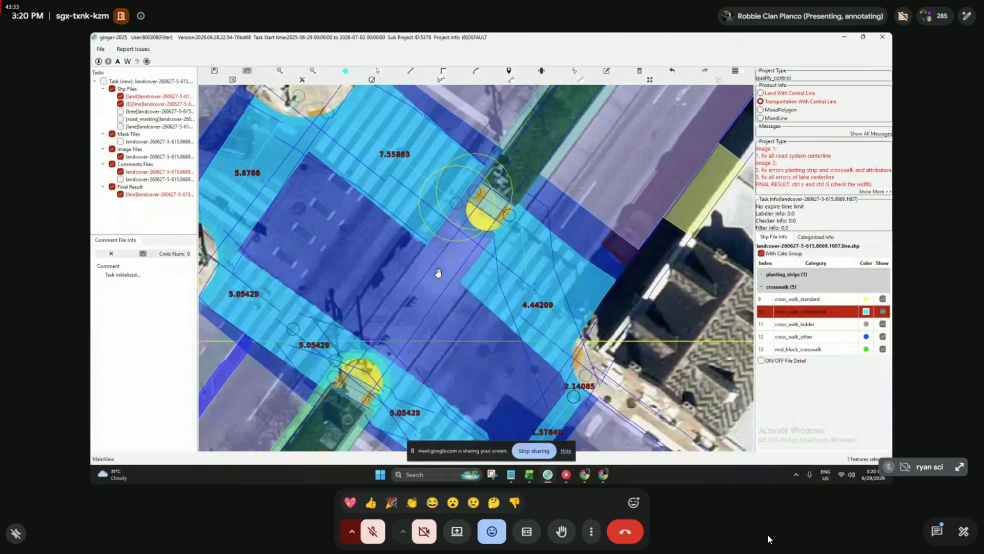
key("Escape")
left_click(536, 271)
key("e")
left_click(488, 229)
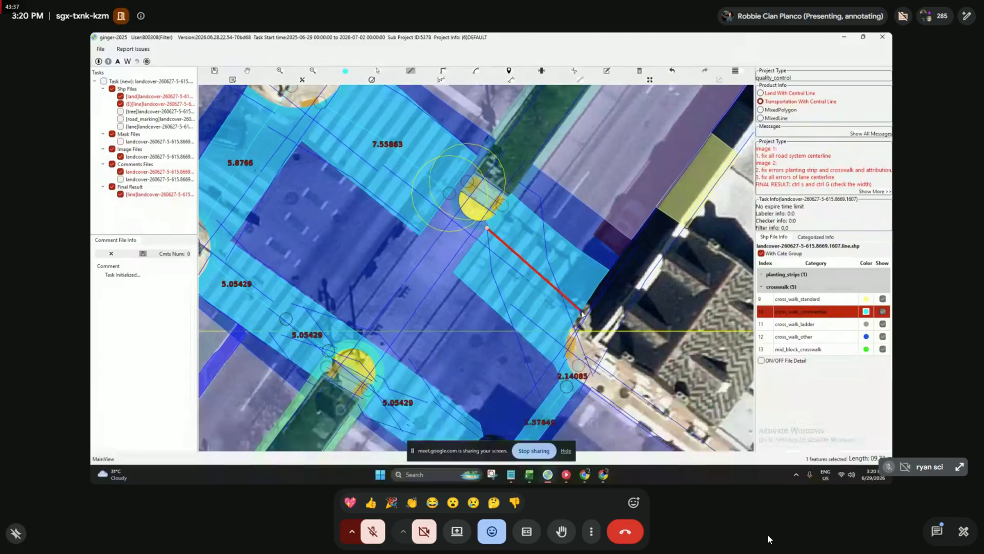
left_click(583, 313)
right_click(549, 271)
left_click(574, 276)
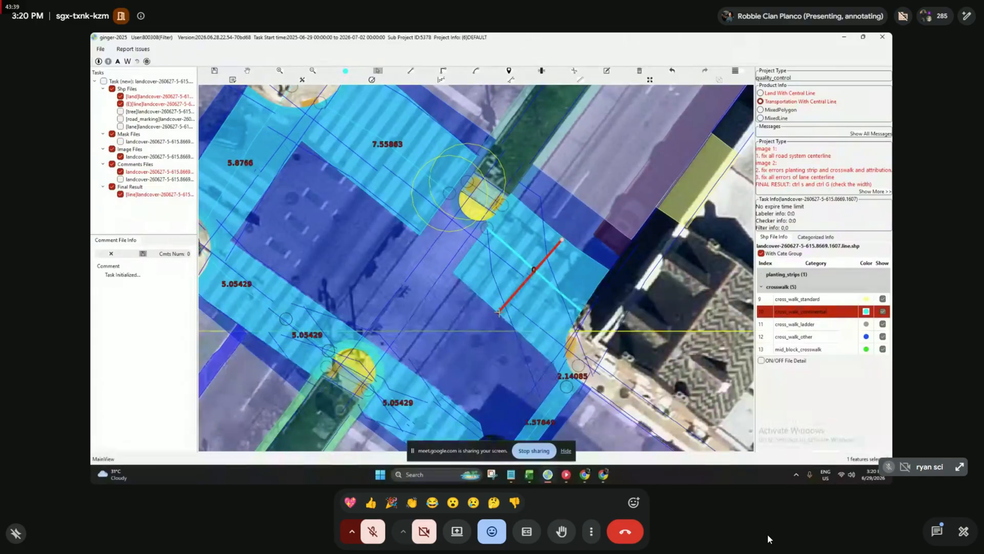
key("Escape")
Examine the crosswalk centrelines and widths around this intersection and the next one up the road.
left_click_drag(549, 346, 551, 258)
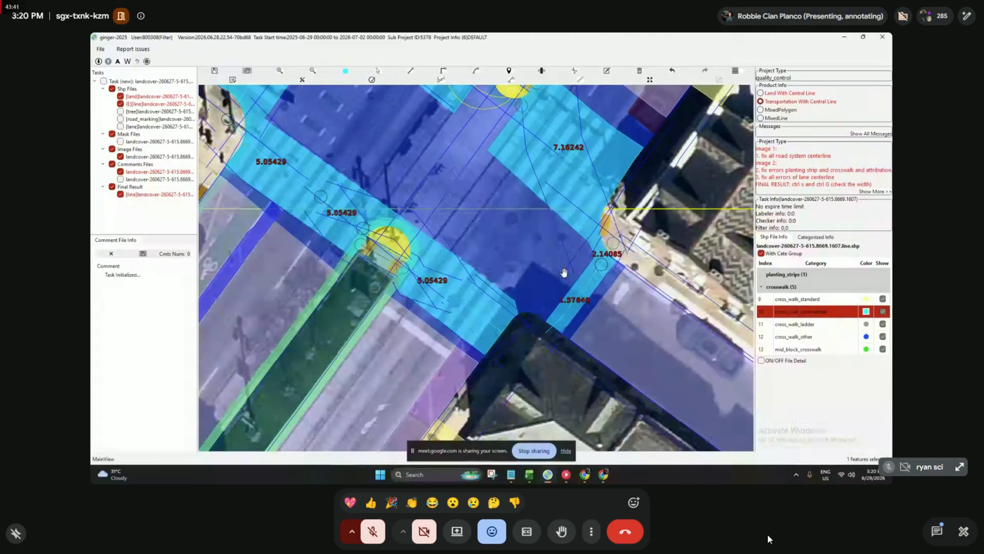
left_click_drag(537, 222, 604, 289)
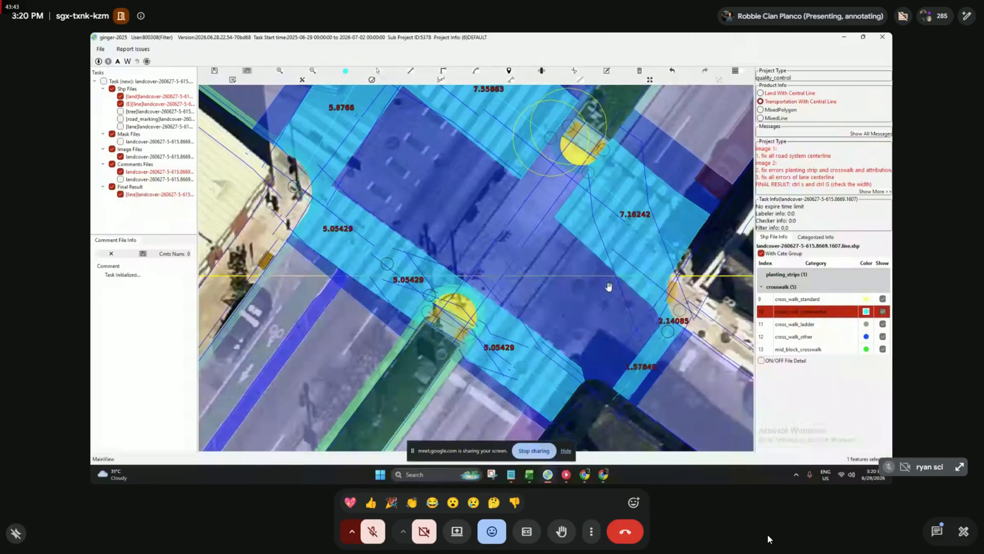
left_click_drag(377, 233, 429, 283)
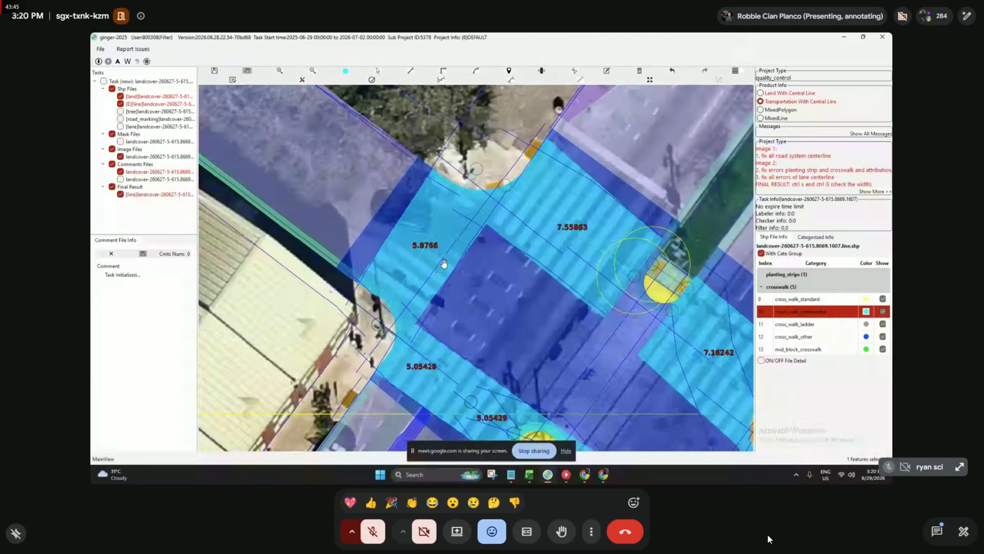
left_click_drag(563, 238, 467, 293)
scroll(479, 254, "up", 1)
scroll(479, 257, "down", 2)
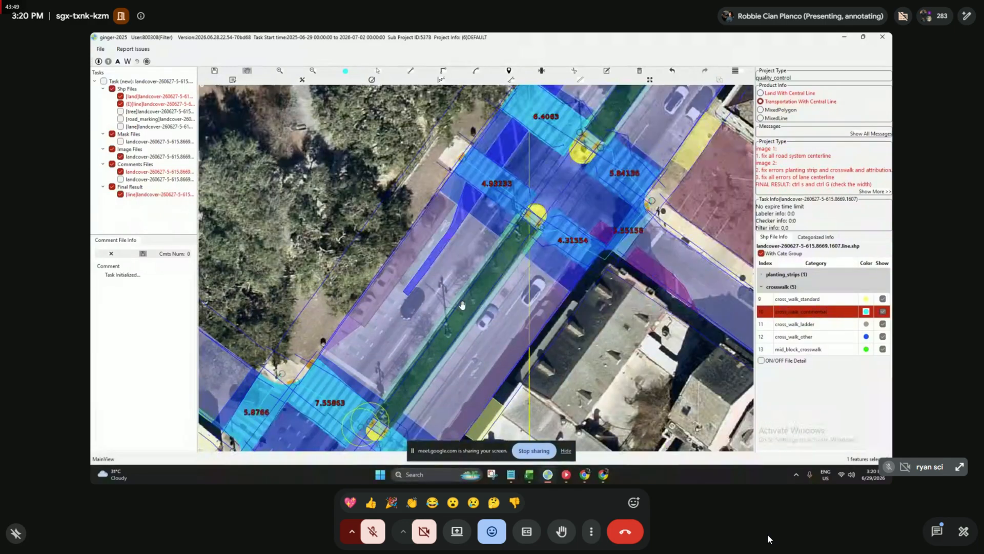
scroll(466, 292, "down", 1)
scroll(466, 293, "up", 3)
scroll(472, 291, "up", 2)
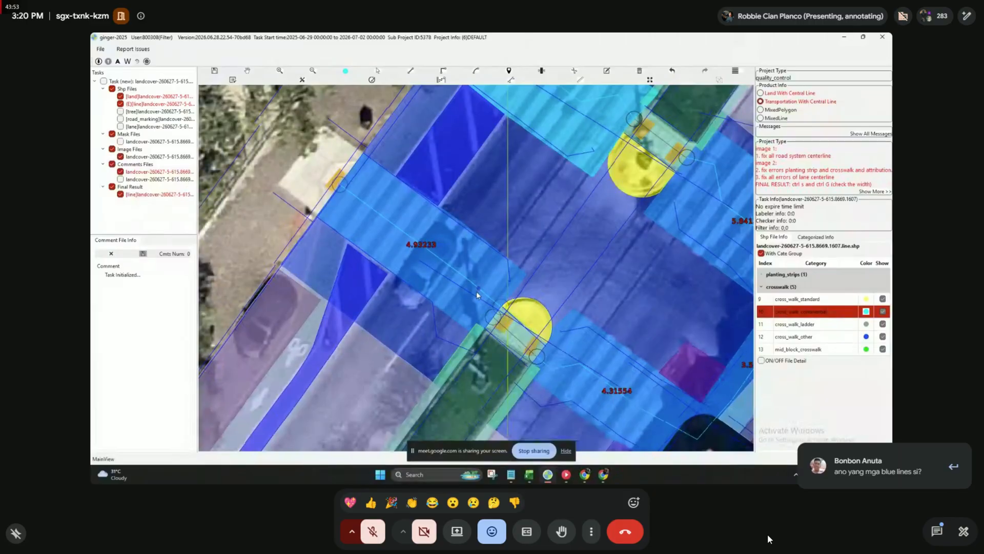
left_click_drag(498, 307, 372, 178)
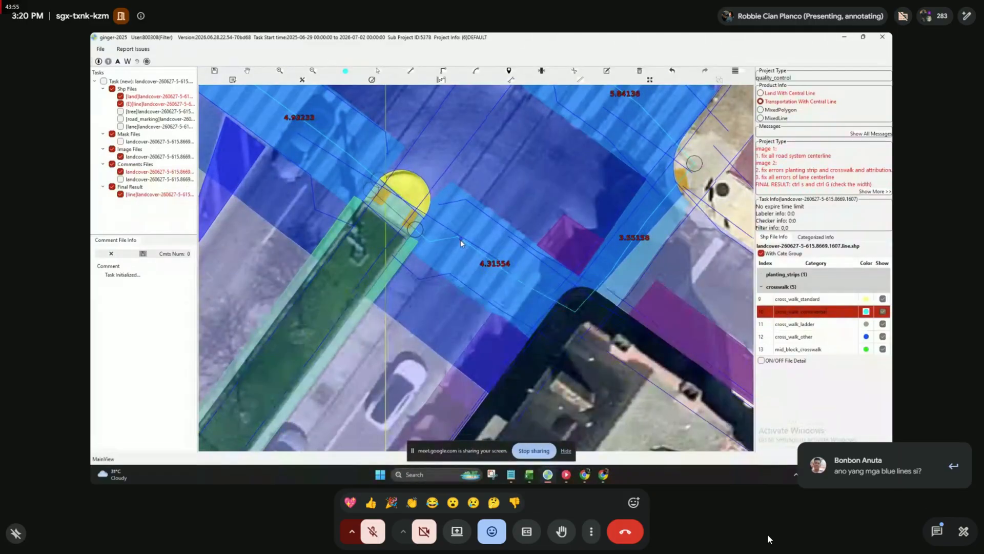
left_click_drag(461, 239, 570, 318)
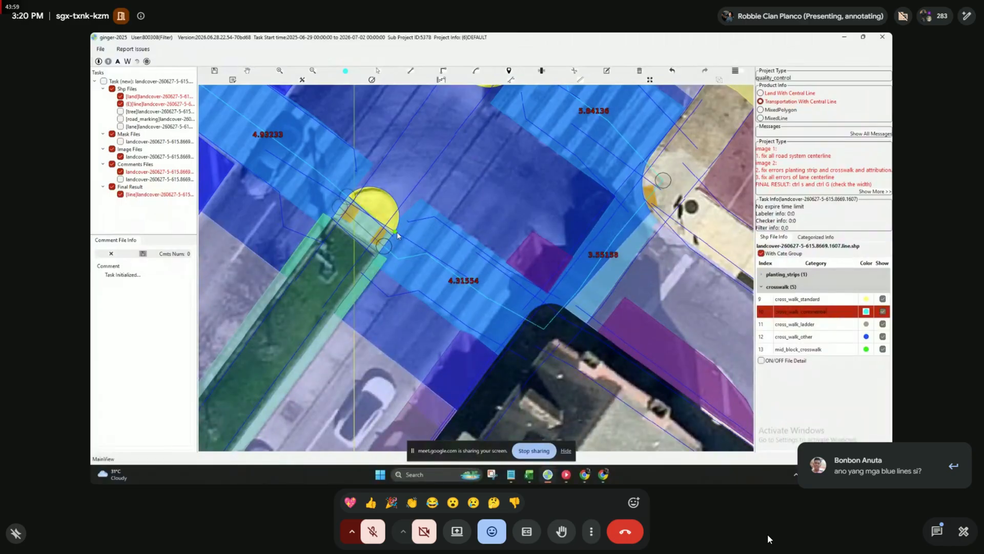
Straighten the median end of the 4.31554 crosswalk's centreline, and end the adjoining 3.55158 crosswalk's centreline on the dark corner's curb.
left_click(425, 254)
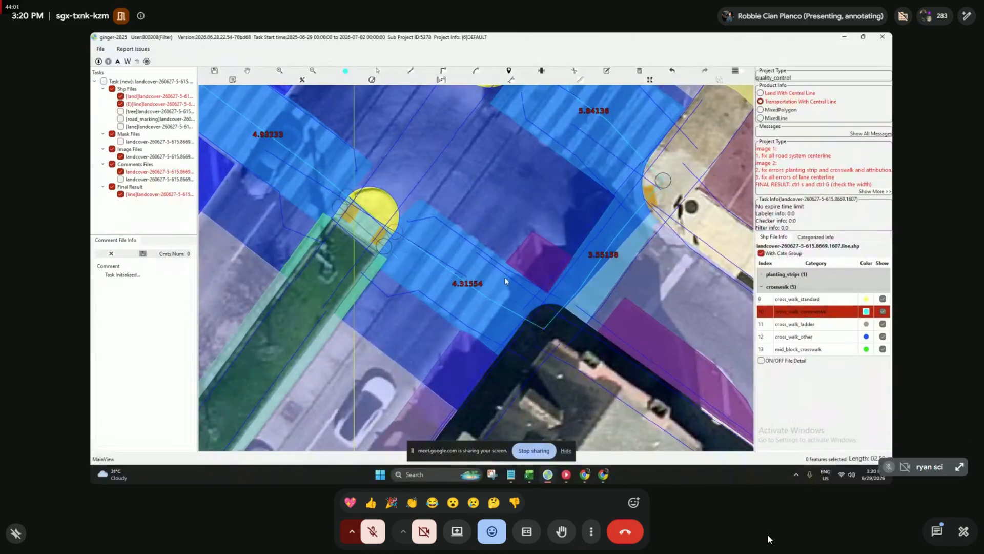
scroll(505, 280, "up", 2)
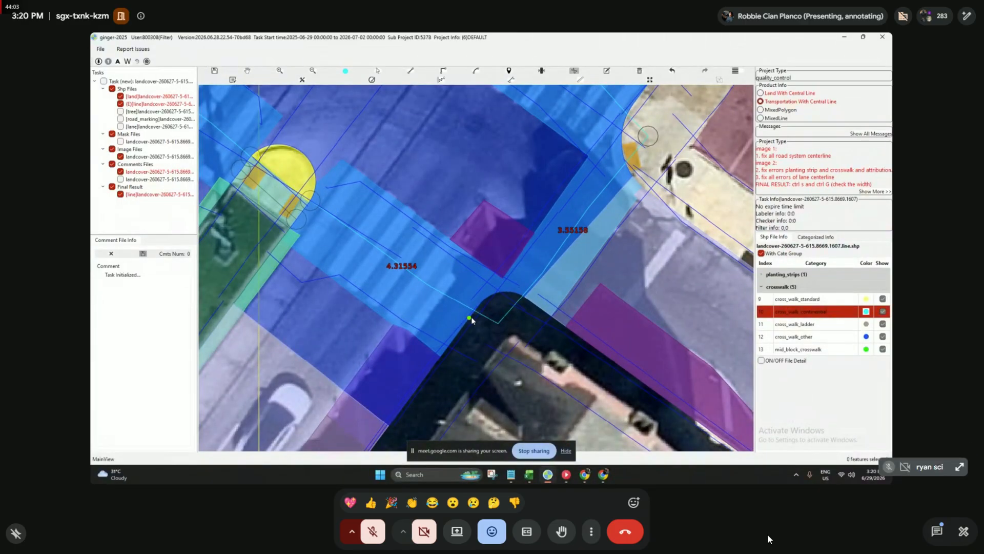
scroll(515, 301, "up", 3)
right_click(517, 298)
left_click(521, 300)
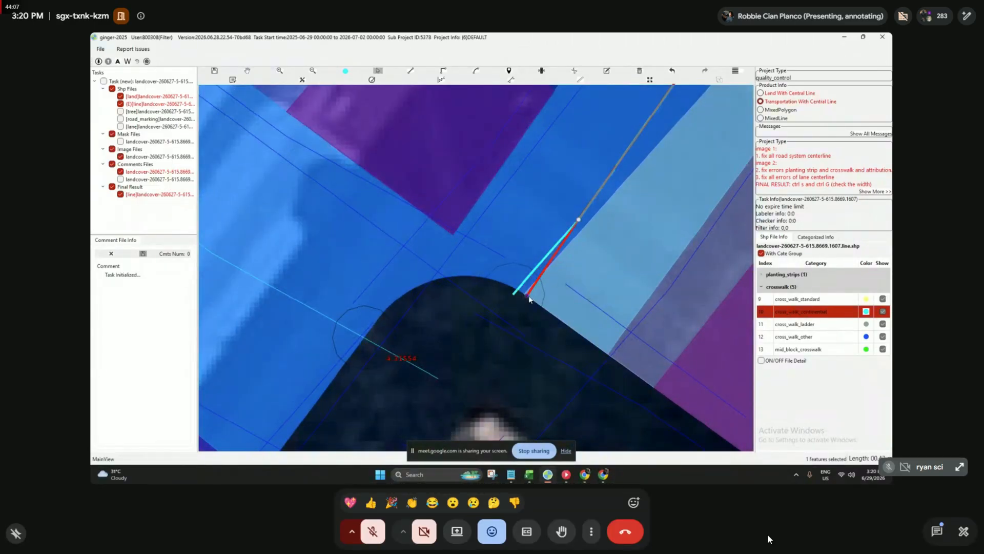
scroll(528, 287, "down", 2)
scroll(507, 297, "up", 3)
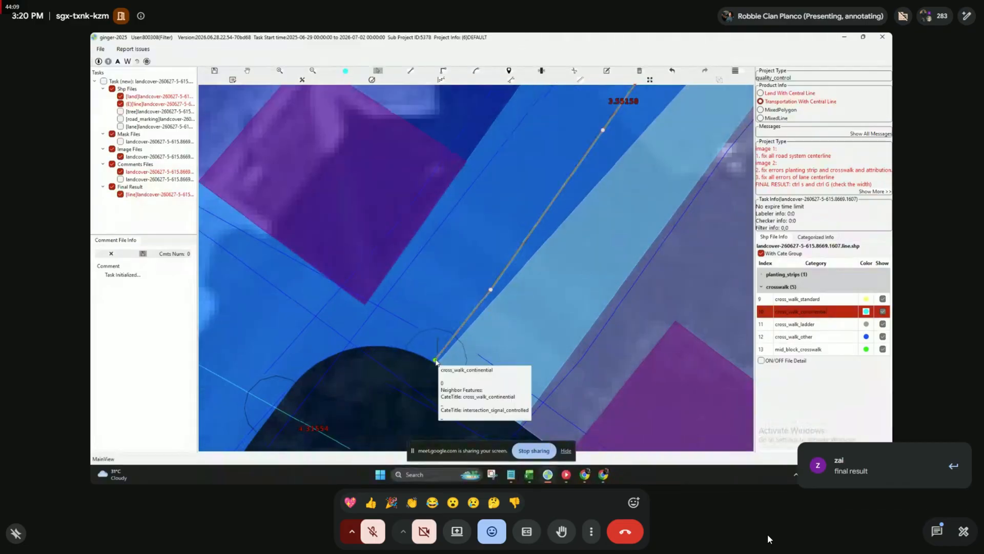
Remove the leftover centreline piece beyond the dark corner's curb and move the end of the 4.31554 crosswalk's centreline along that curb.
scroll(436, 362, "down", 1)
scroll(437, 361, "up", 1)
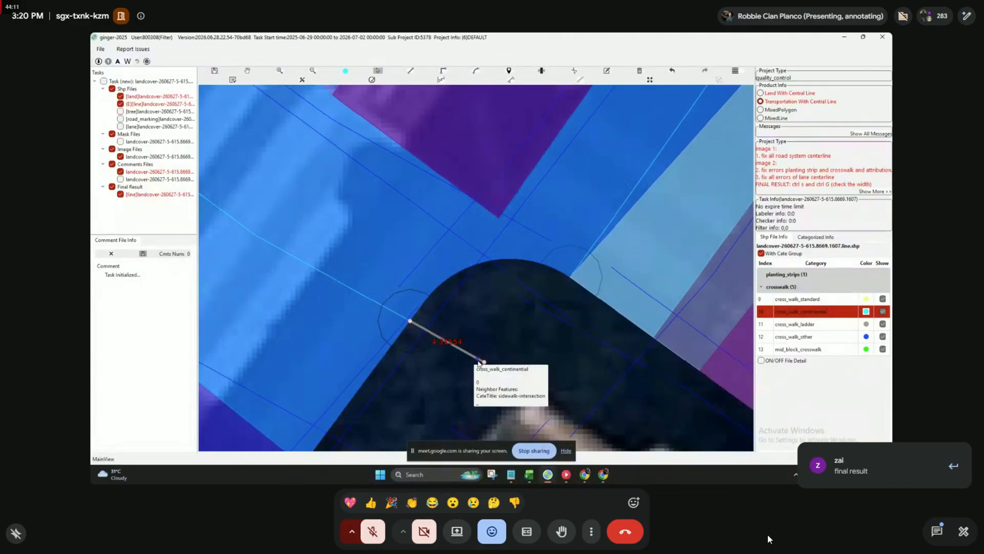
left_click_drag(399, 318, 402, 333)
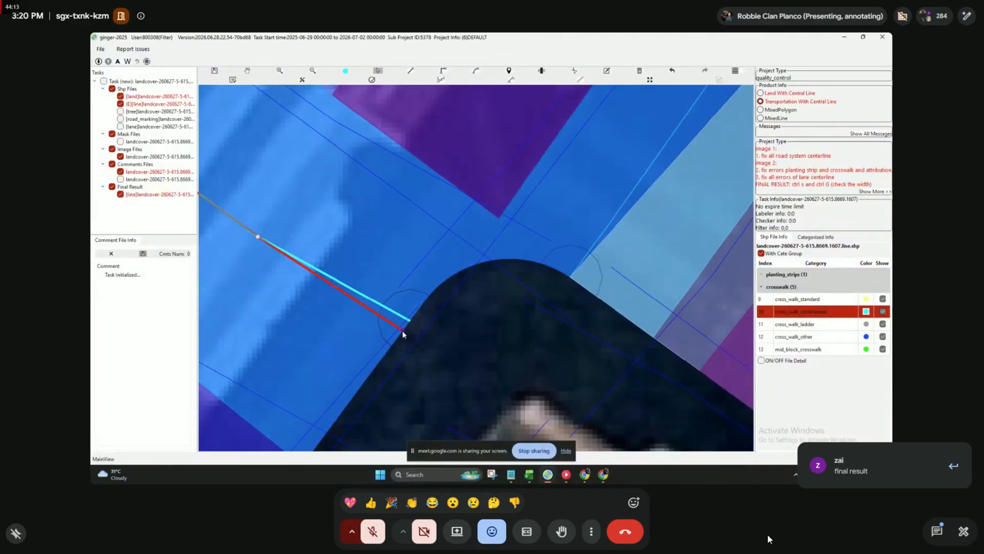
scroll(405, 339, "down", 3)
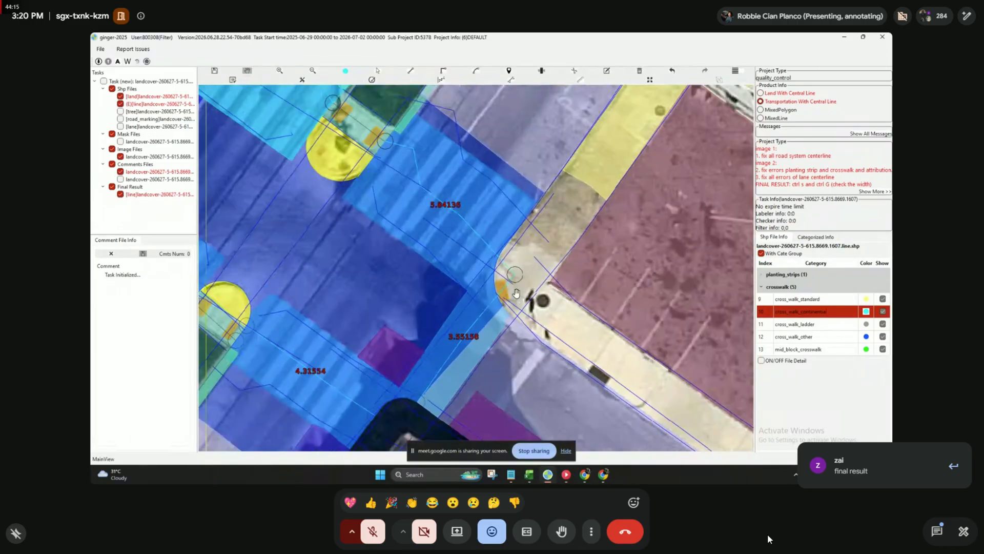
Split the centreline of the 5.84136 crosswalk where it meets the sidewalk curb.
scroll(462, 244, "up", 2)
right_click(409, 210)
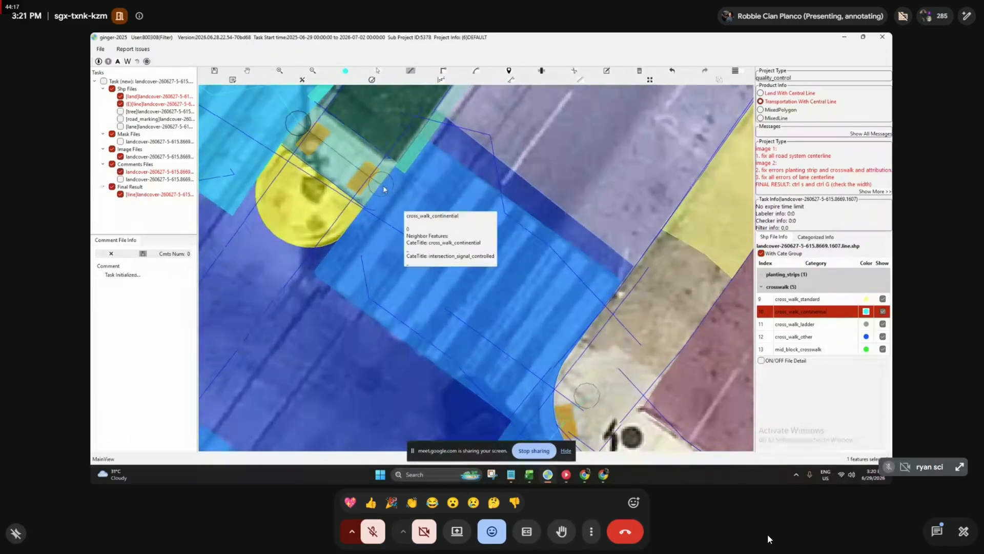
left_click(429, 217)
left_click(438, 214)
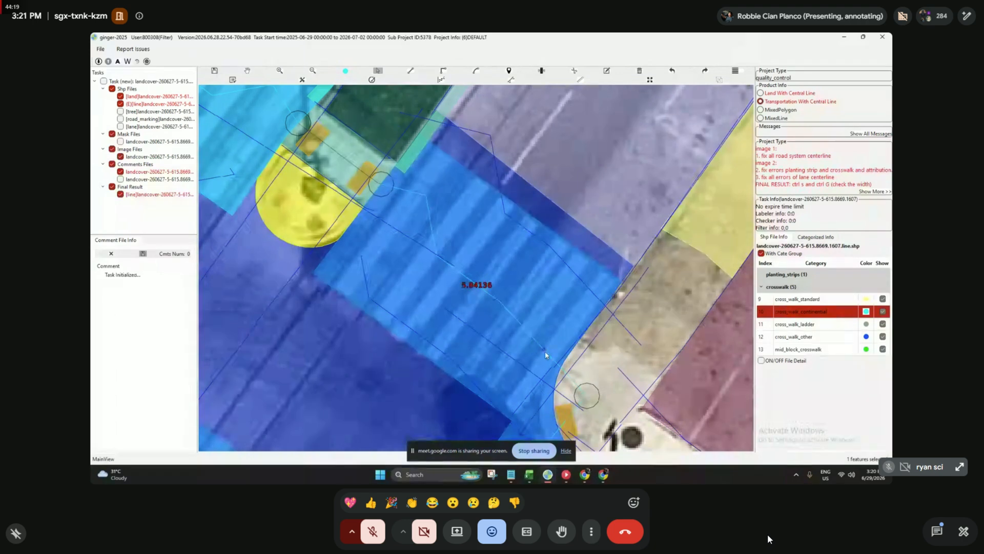
left_click(560, 371)
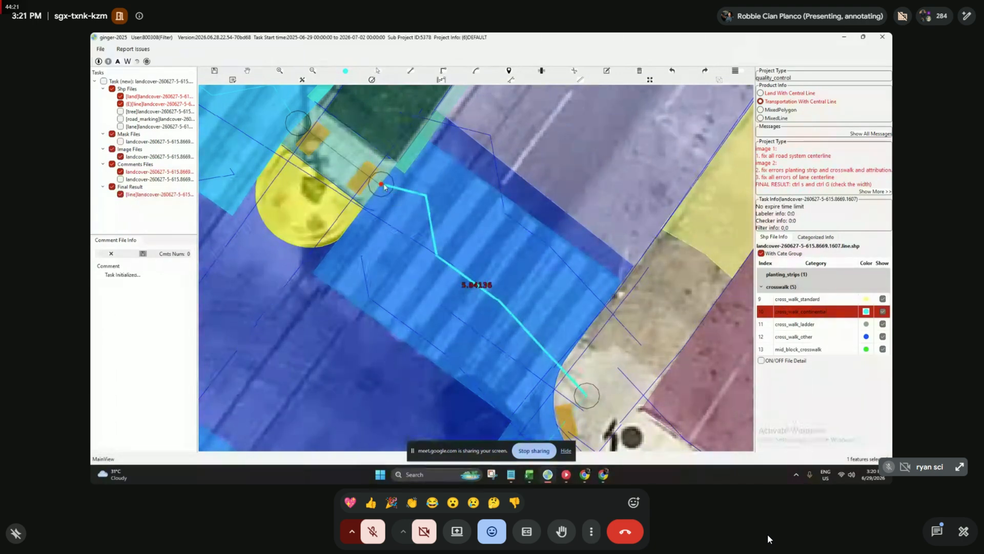
Delete the bend vertices of the split crosswalk centreline to make it straight, and re-measure its width as about 6.83.
left_click_drag(576, 403, 558, 281)
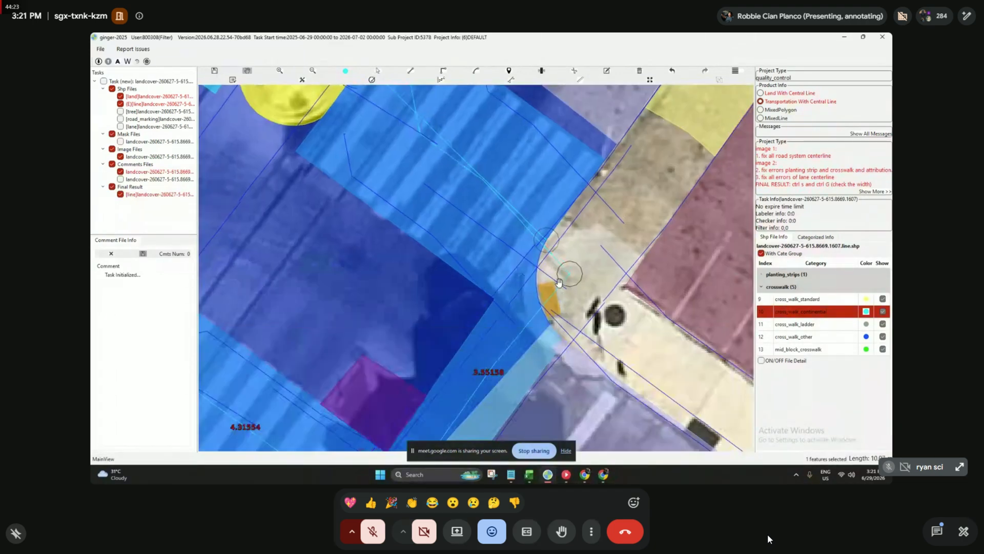
left_click(419, 143)
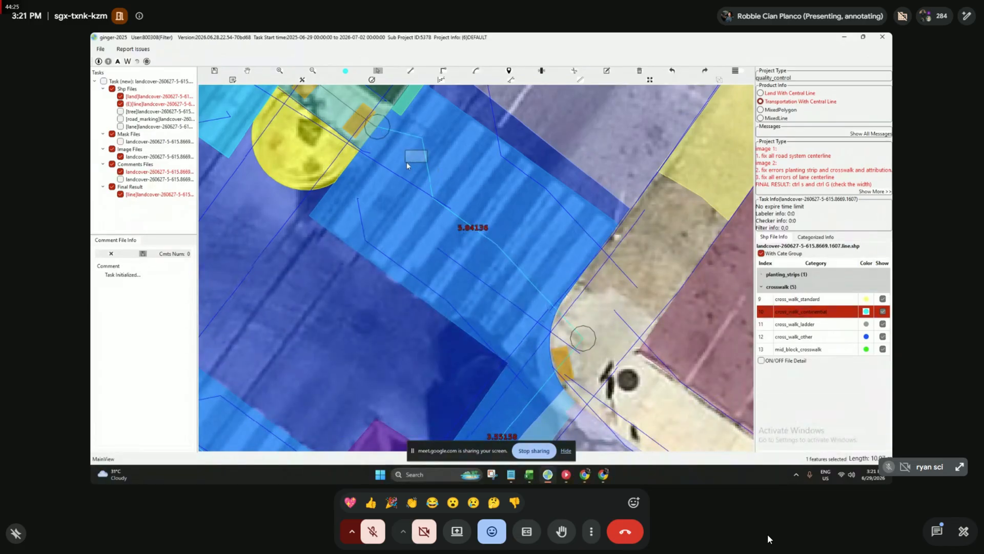
key("Delete")
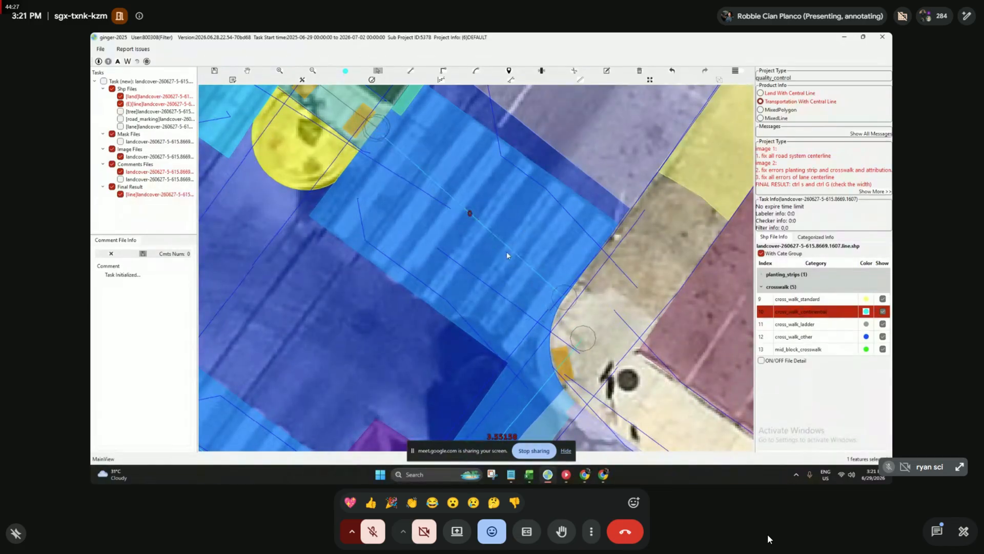
left_click(507, 252)
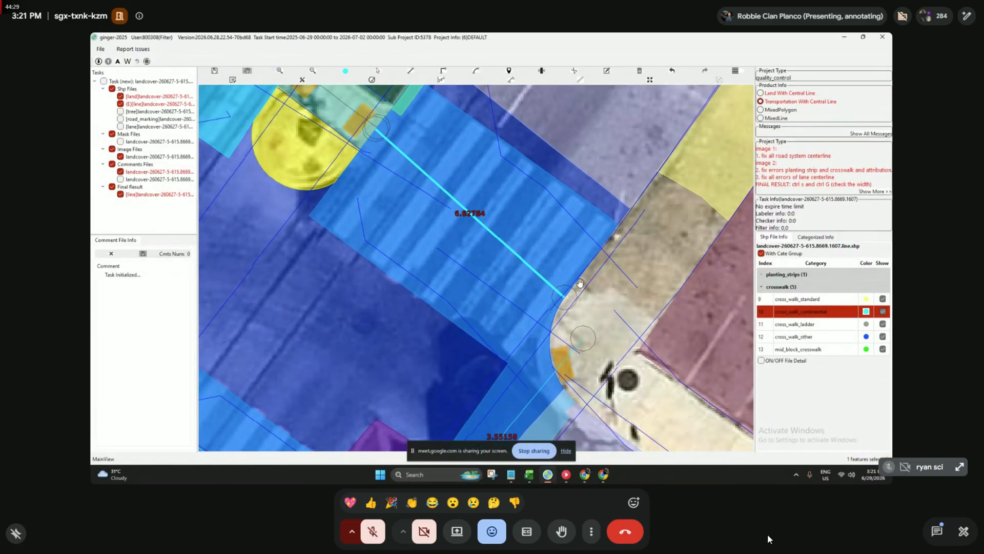
Adjust the sidewalk end of the 3.55158 crosswalk's centreline to meet the curb.
left_click_drag(580, 282, 580, 185)
left_click(545, 284)
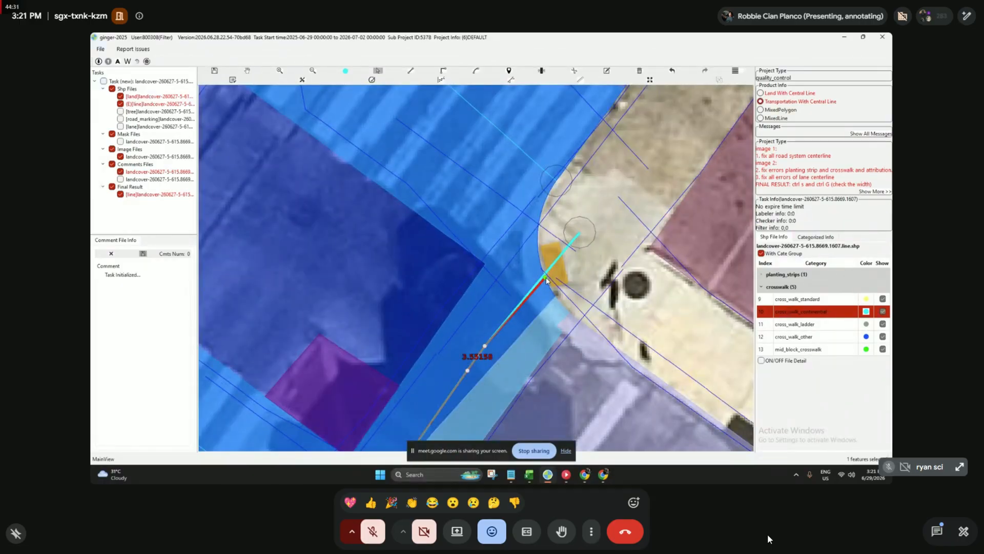
scroll(546, 280, "down", 5)
Inspect the 6.4063 crosswalk and the crosswalks at the following intersection.
scroll(467, 281, "up", 4)
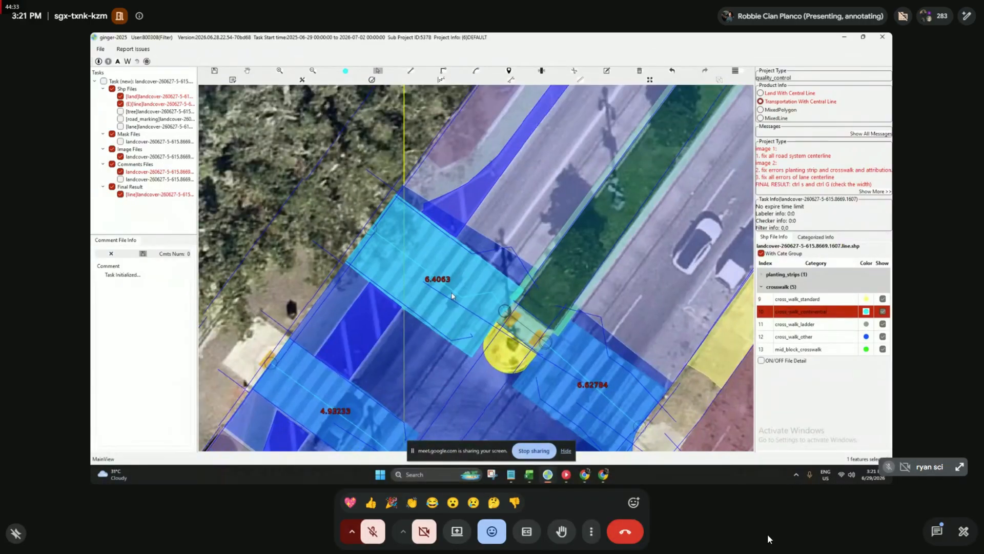
left_click(452, 296)
scroll(505, 351, "down", 1)
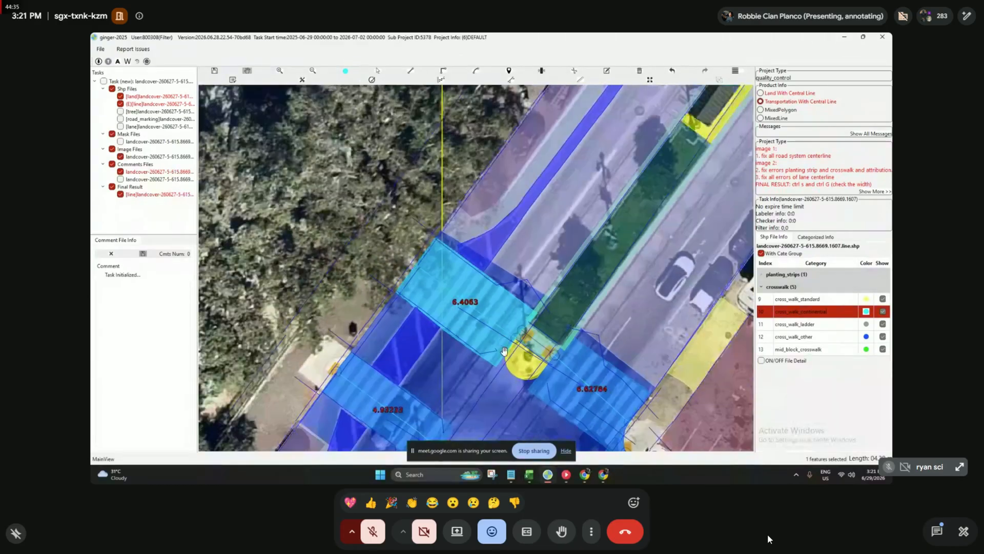
scroll(504, 351, "down", 2)
scroll(472, 243, "up", 2)
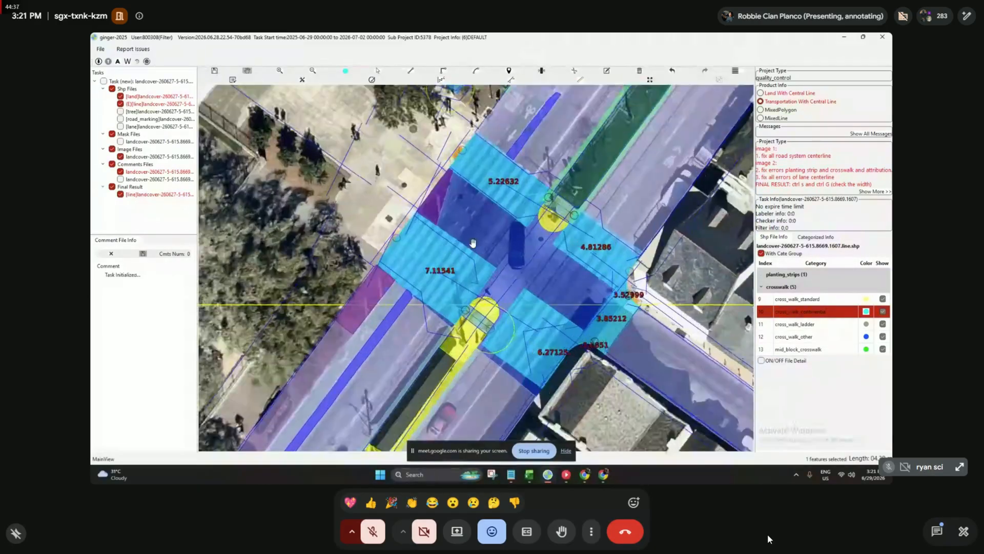
Replace the 6.27125 crosswalk's line with a straight centreline from the corner curb to the median, and draw its width line.
scroll(455, 263, "up", 3)
left_click_drag(503, 354, 503, 354)
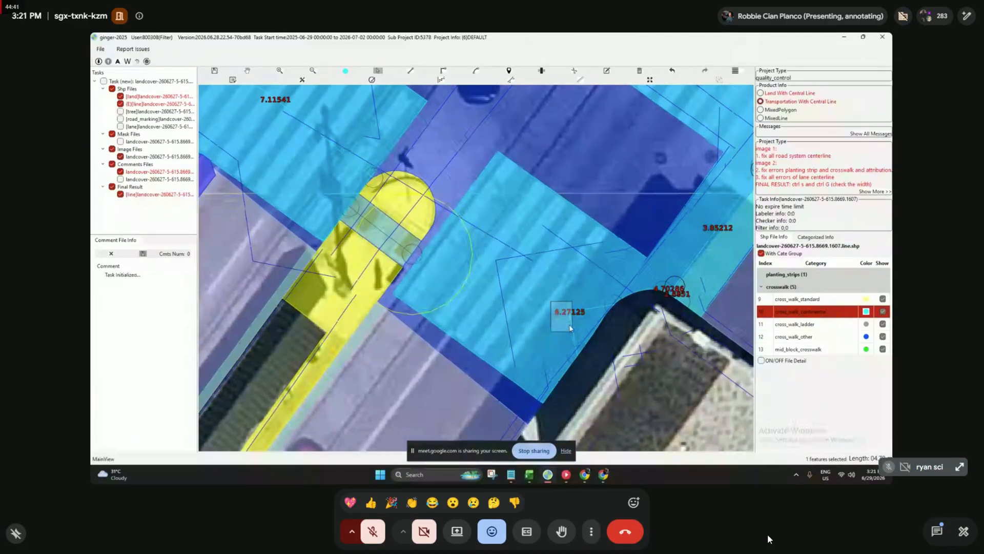
right_click(566, 327)
left_click(592, 335)
left_click(595, 336)
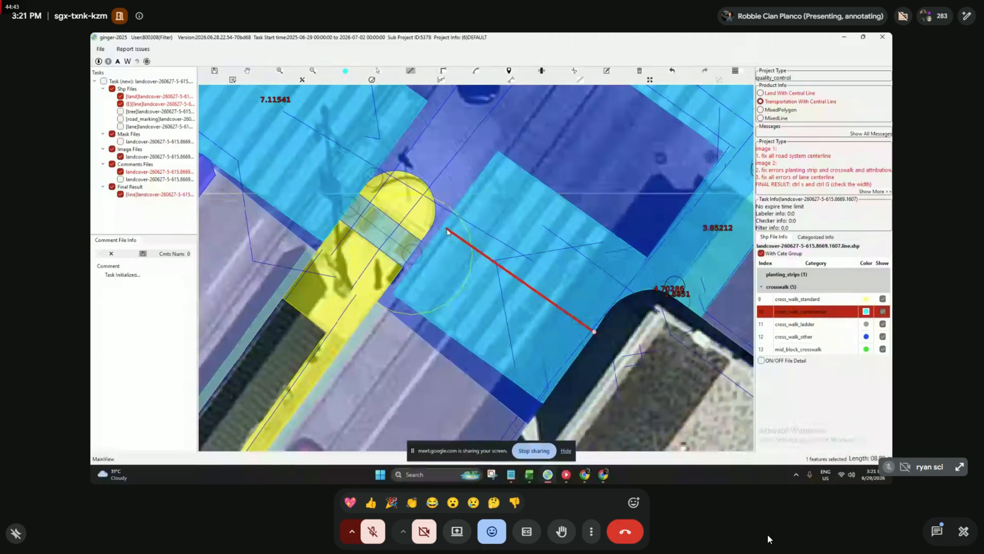
key("ctrl+g")
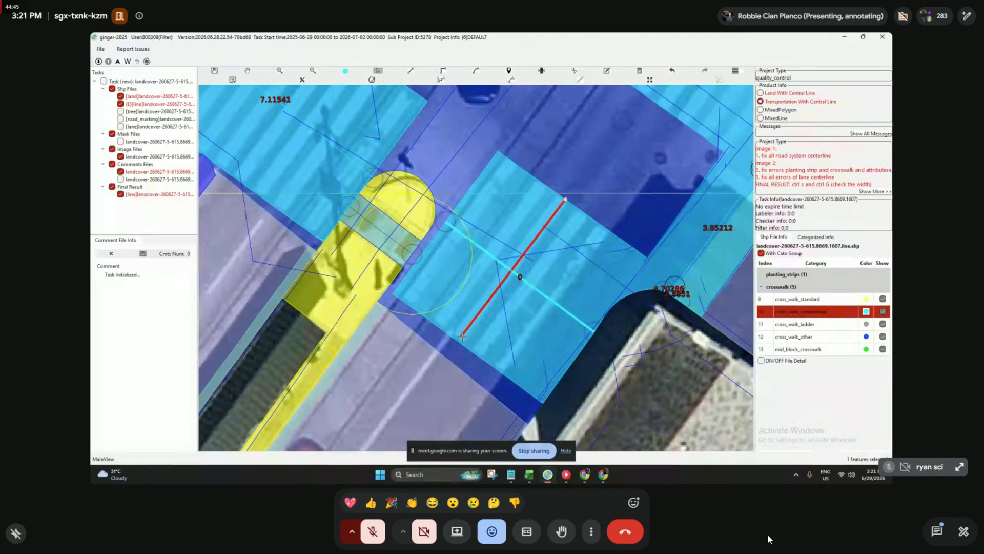
right_click(635, 291)
left_click(662, 300)
Adjust the end of the short line on the 4.81286 crosswalk to meet the median.
left_click_drag(512, 226, 521, 281)
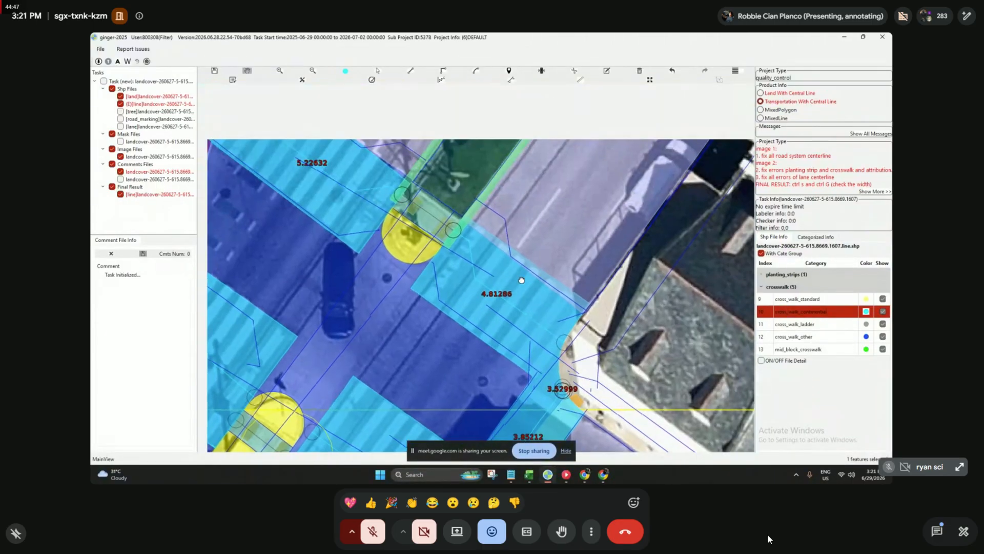
scroll(487, 279, "up", 2)
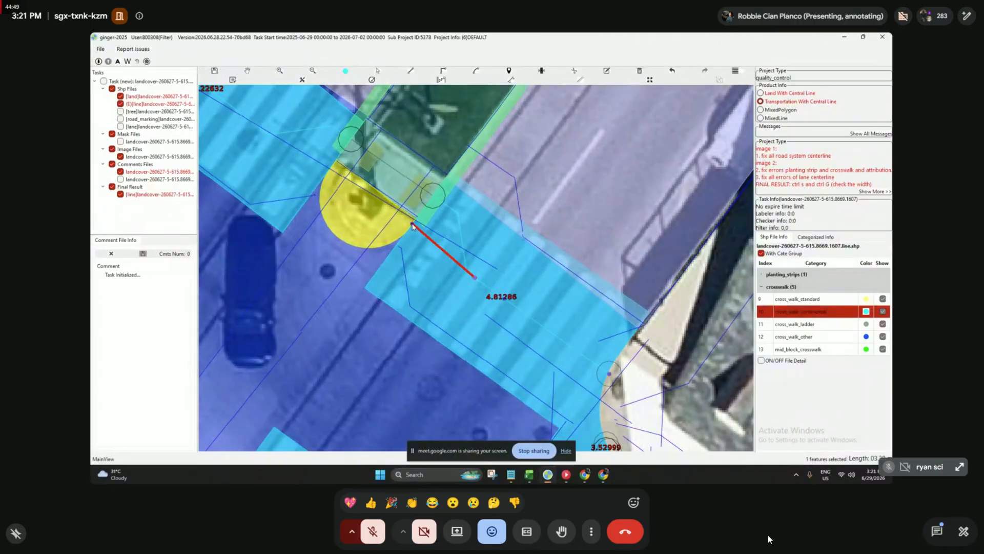
scroll(413, 226, "down", 2)
left_click_drag(414, 256, 419, 350)
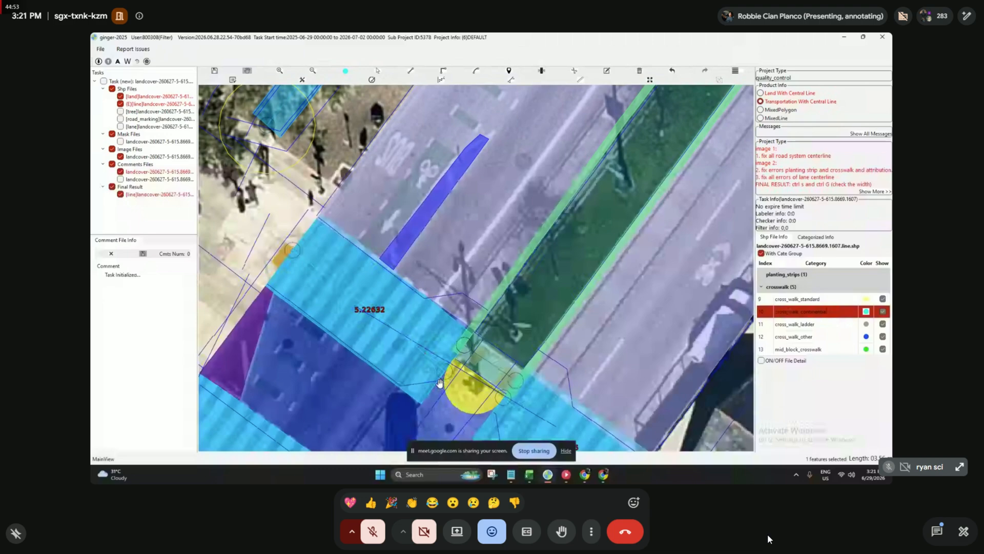
Replace the short crosswalk lines around the median nose with one straight centreline from the image border to the curb, about 6.45 wide.
scroll(445, 372, "down", 3)
scroll(492, 350, "up", 1)
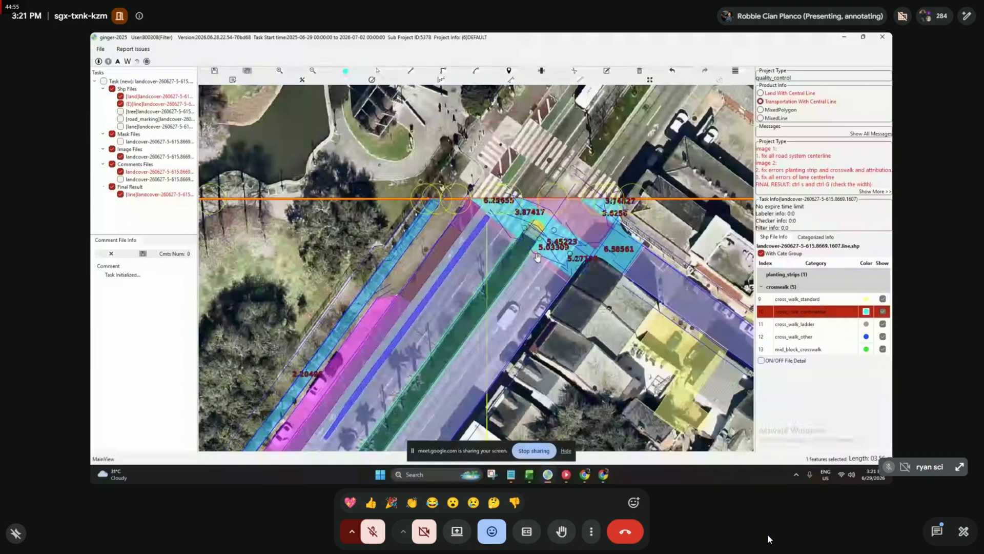
scroll(574, 254, "up", 5)
scroll(578, 258, "down", 2)
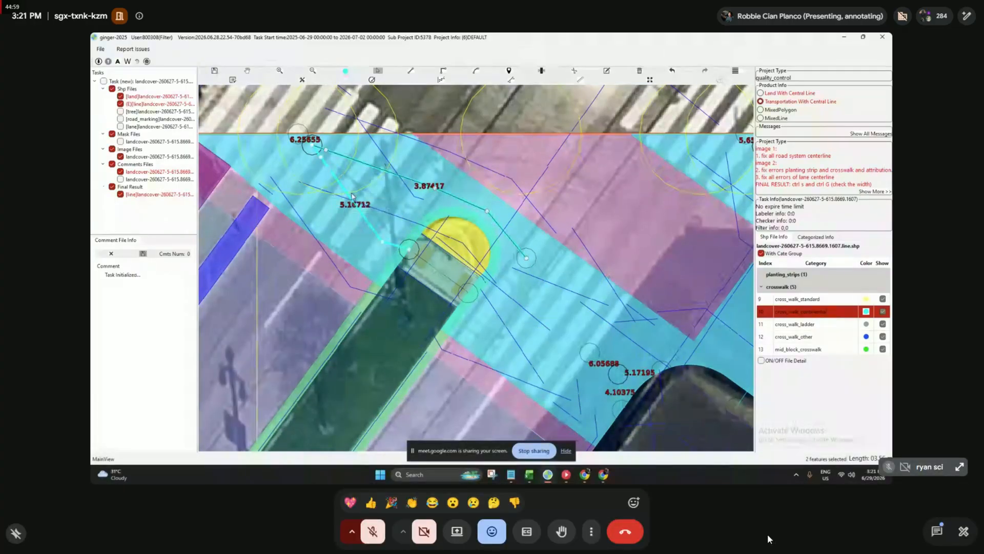
left_click(638, 390)
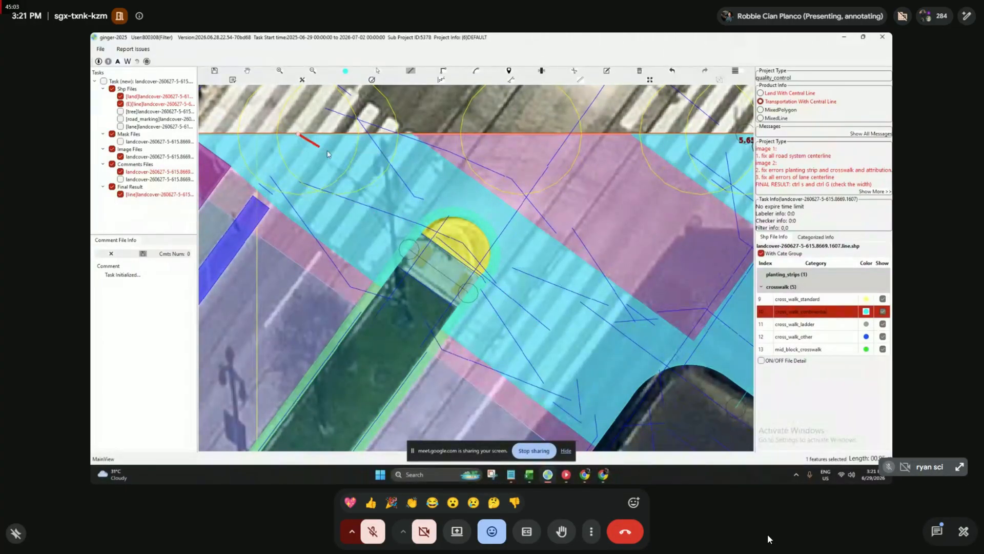
double_click(632, 396)
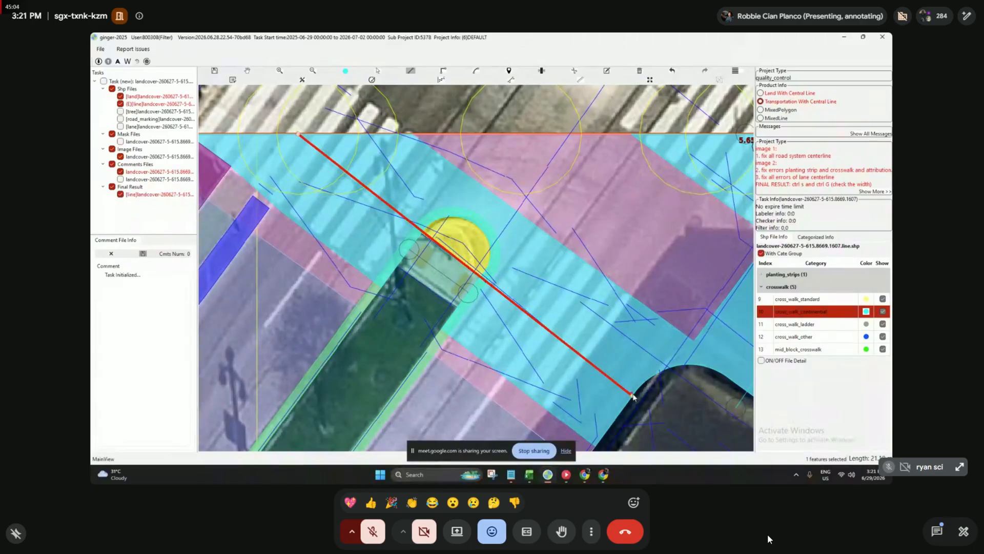
left_click(568, 257)
Replace the 3.74827 and 3.6256 crosswalk lines near the image border with a single line ending at the sidewalk curb.
left_click_drag(592, 318, 582, 324)
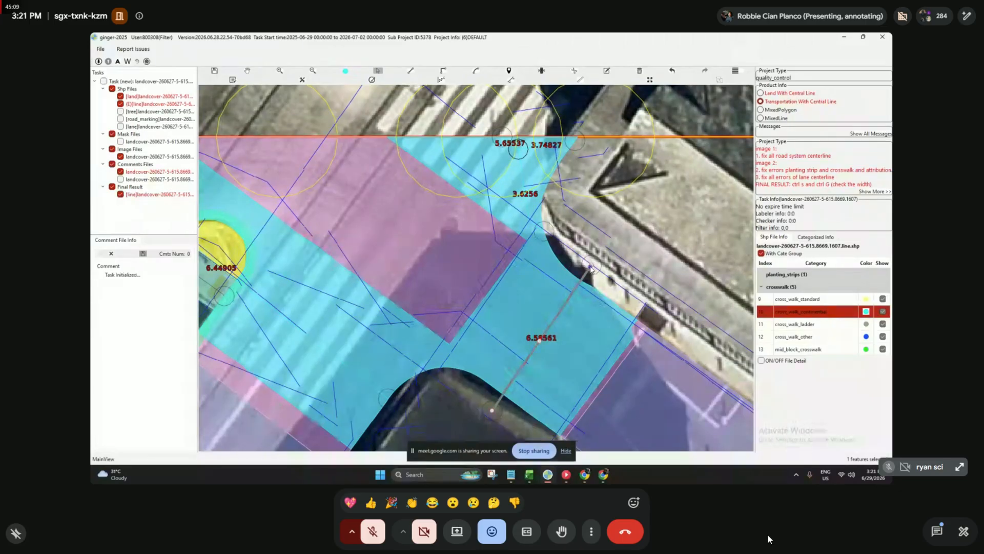
scroll(544, 261, "down", 2)
scroll(528, 211, "up", 3)
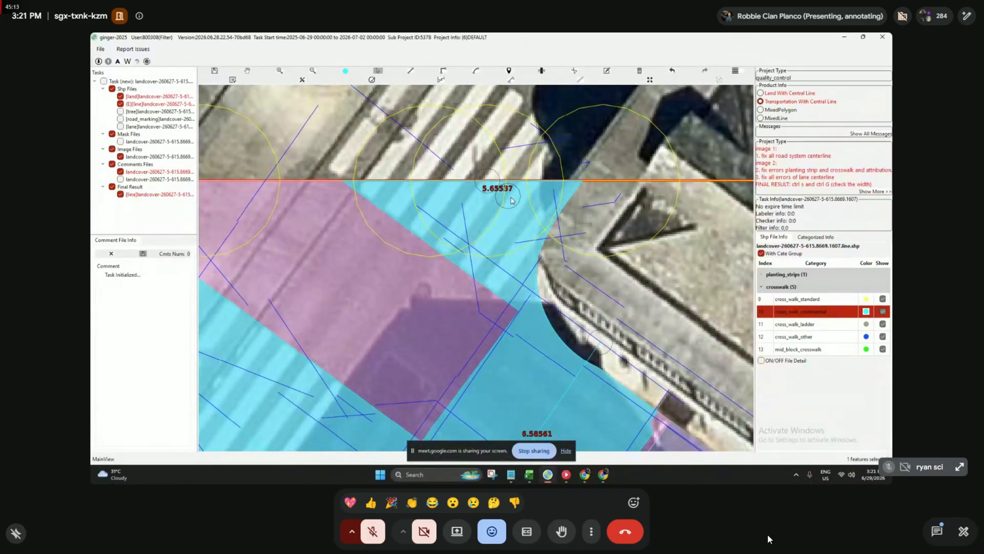
double_click(551, 230)
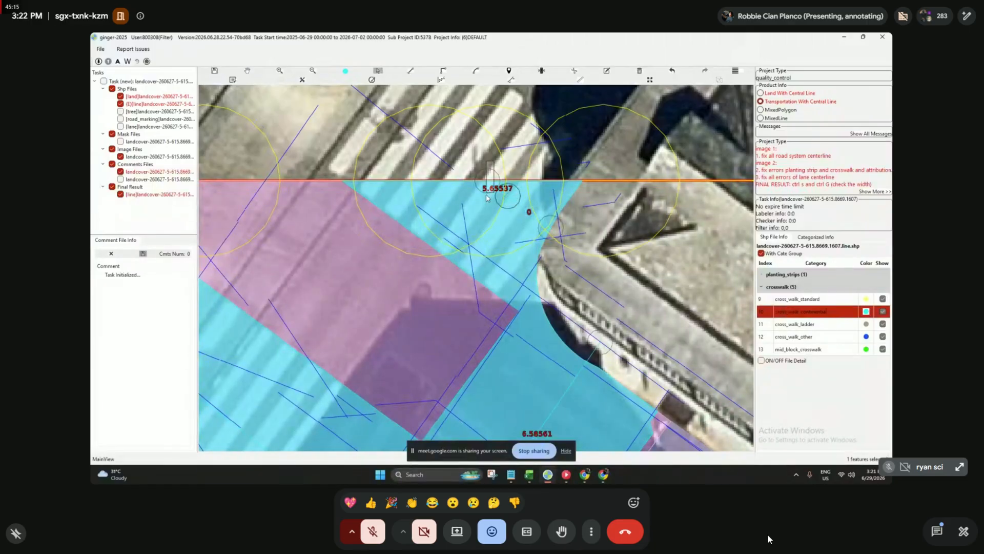
Redraw the 3.30855 crosswalk's centreline as a straight line between the sidewalk curb and the opposite corner.
scroll(507, 249, "down", 3)
scroll(507, 250, "down", 3)
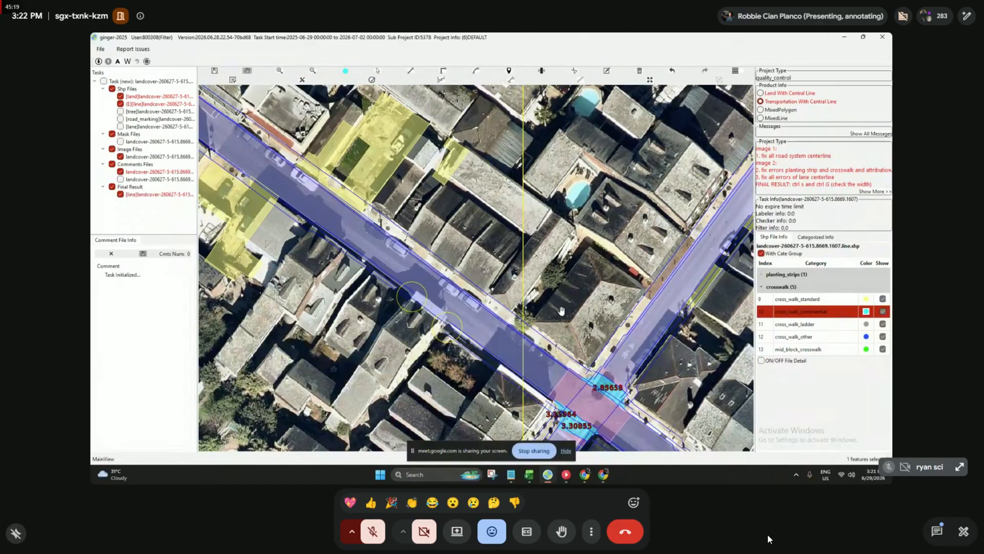
left_click_drag(535, 309, 481, 229)
scroll(500, 257, "up", 4)
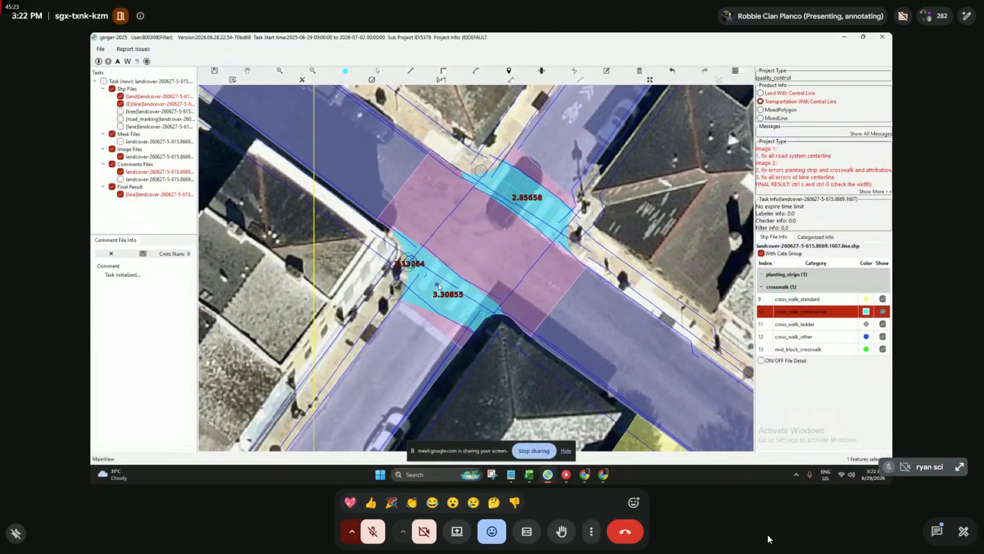
scroll(425, 281, "up", 2)
left_click(395, 254)
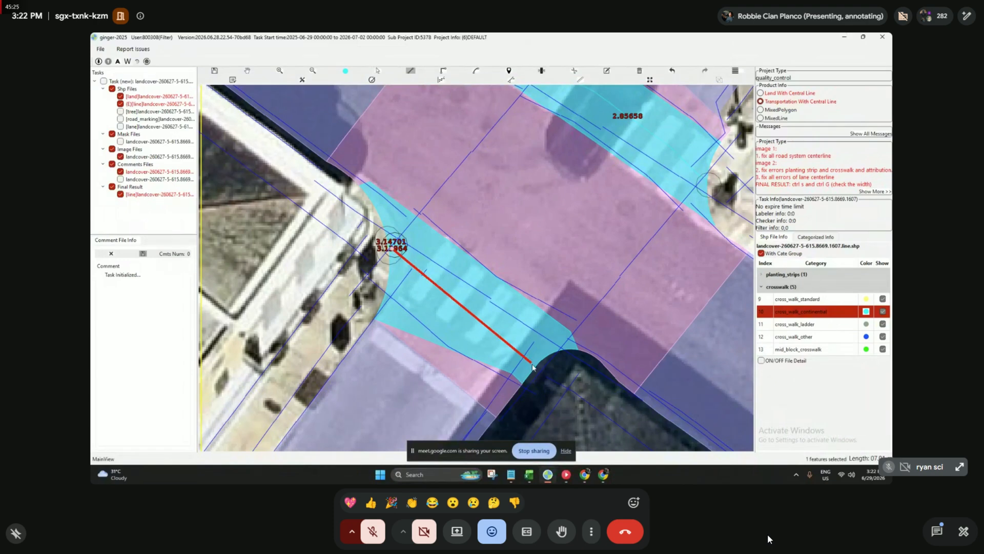
key("Escape")
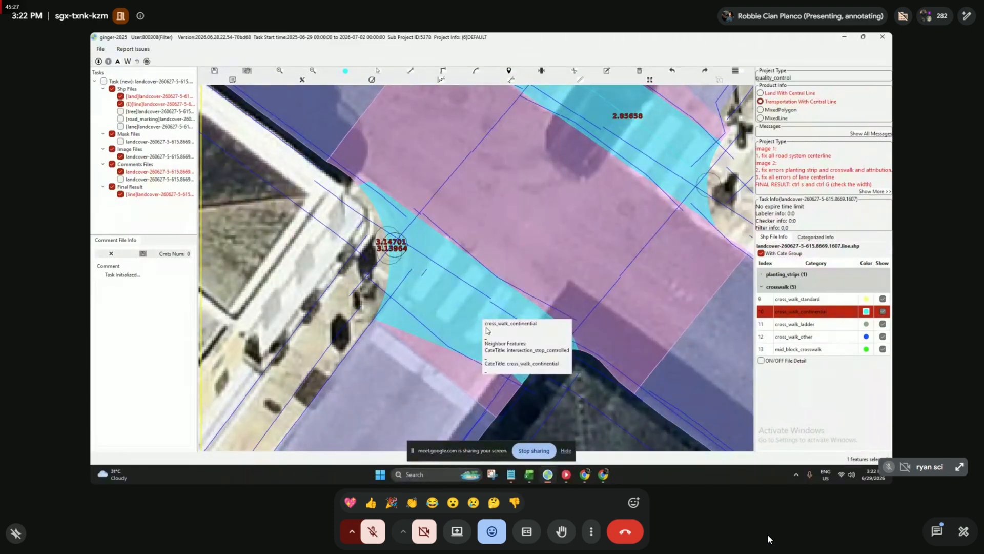
key("m")
left_click(392, 256)
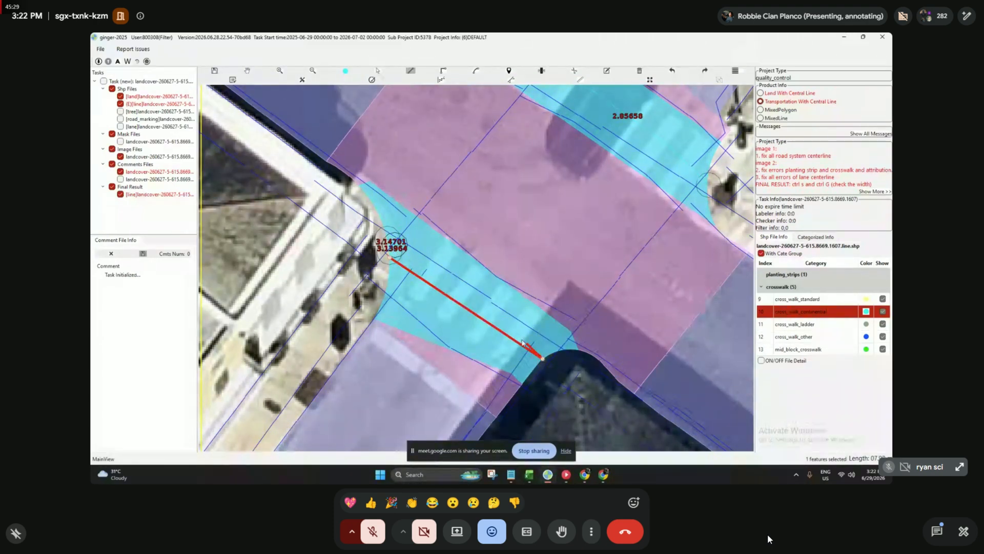
right_click(478, 294)
left_click(497, 302)
Examine the crosswalk centrelines and widths at the 3.10186 and 2.9629 intersections.
left_click_drag(478, 279, 540, 190)
scroll(460, 290, "down", 3)
scroll(475, 239, "down", 2)
scroll(541, 190, "up", 3)
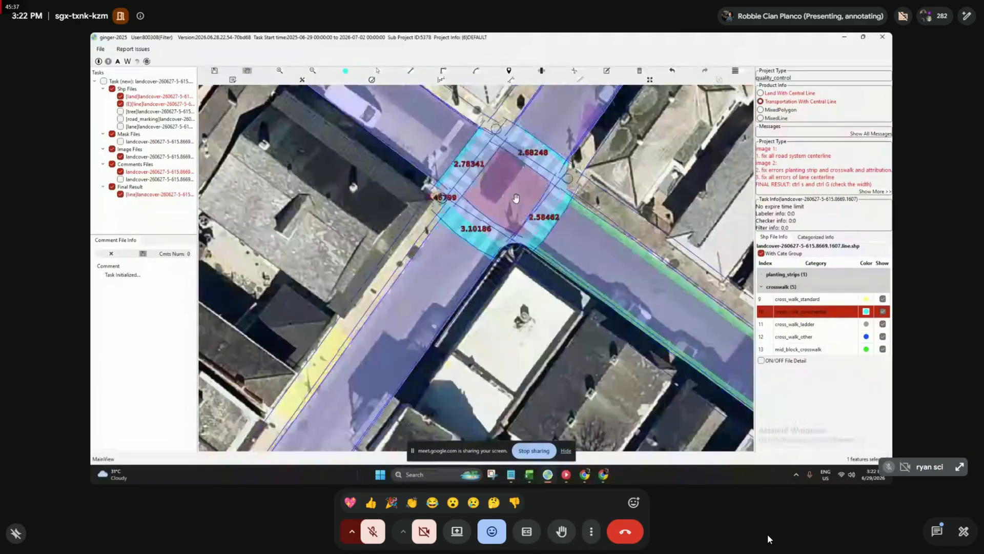
scroll(500, 190, "down", 2)
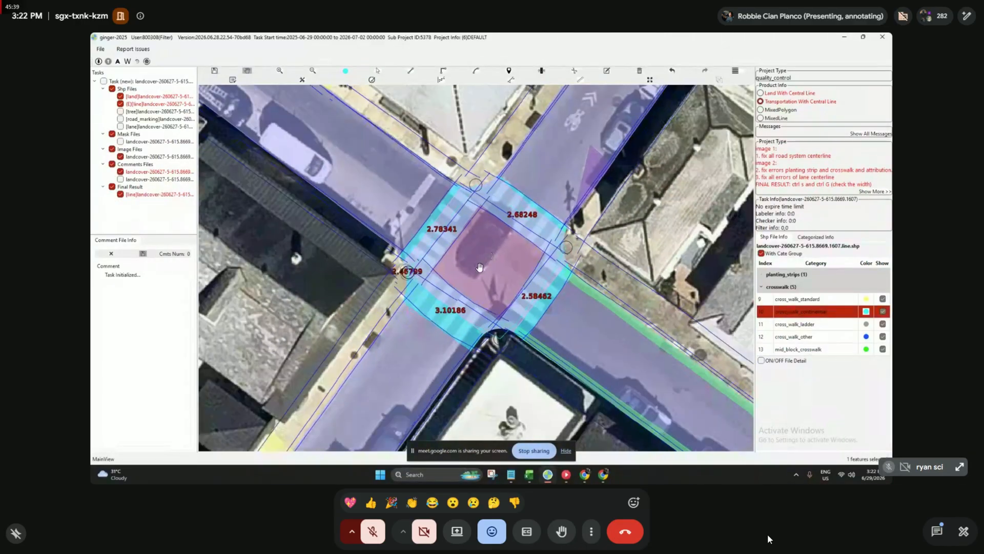
left_click_drag(499, 189, 458, 285)
scroll(459, 285, "up", 2)
scroll(459, 285, "up", 1)
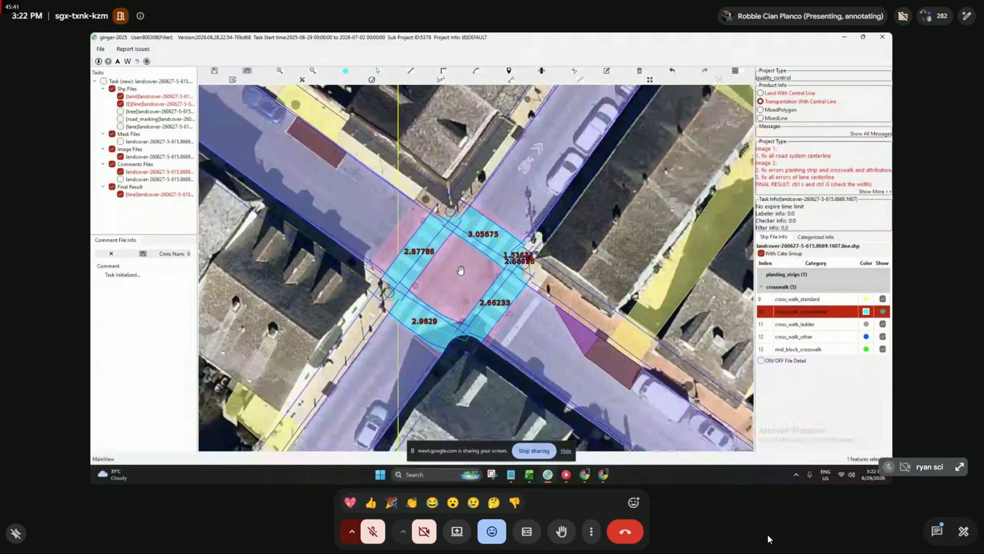
scroll(460, 272, "down", 2)
left_click_drag(461, 272, 328, 405)
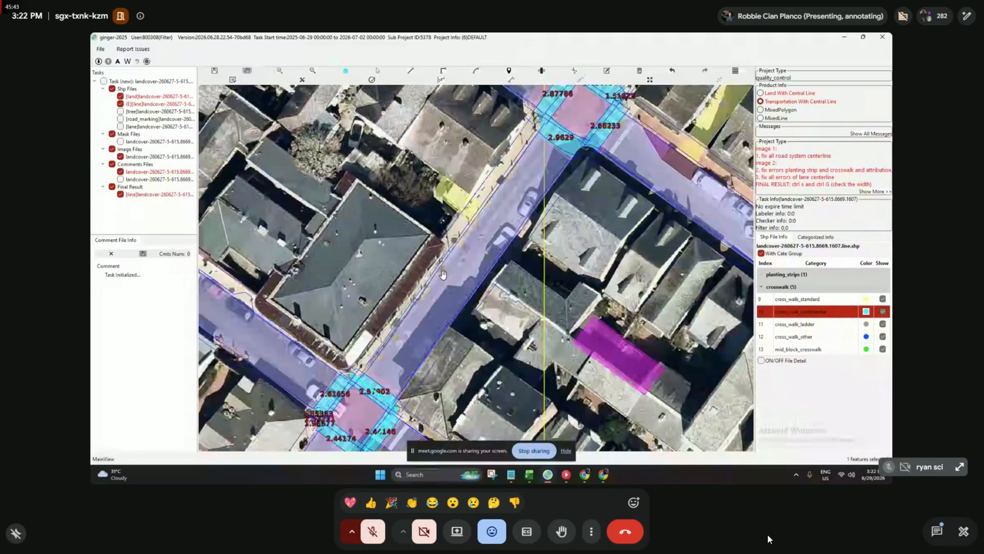
Compare the crosswalks at the 2.44174 and 2.5775 intersections with the bare imagery.
scroll(444, 221, "up", 2)
scroll(444, 221, "down", 2)
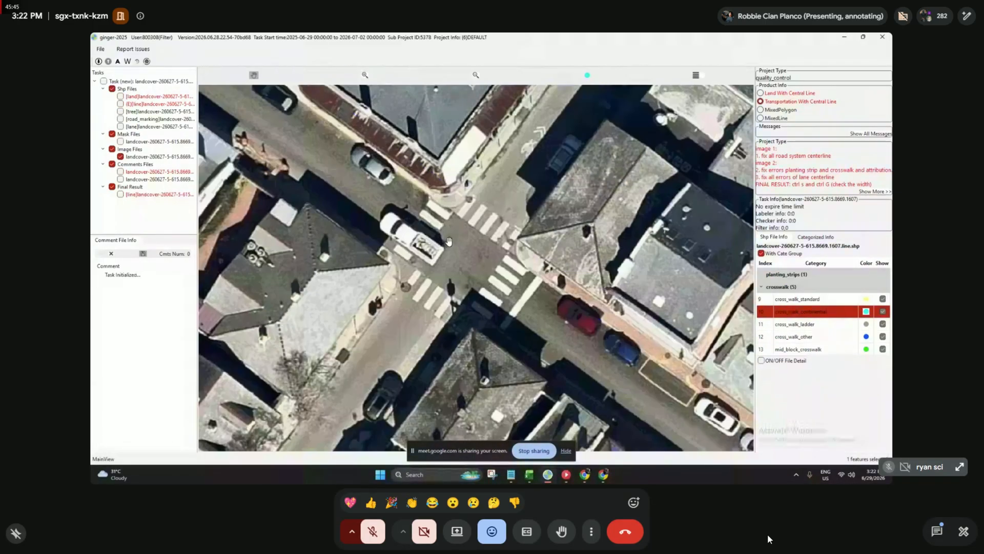
scroll(513, 215, "up", 2)
left_click_drag(628, 366, 507, 226)
scroll(545, 229, "up", 4)
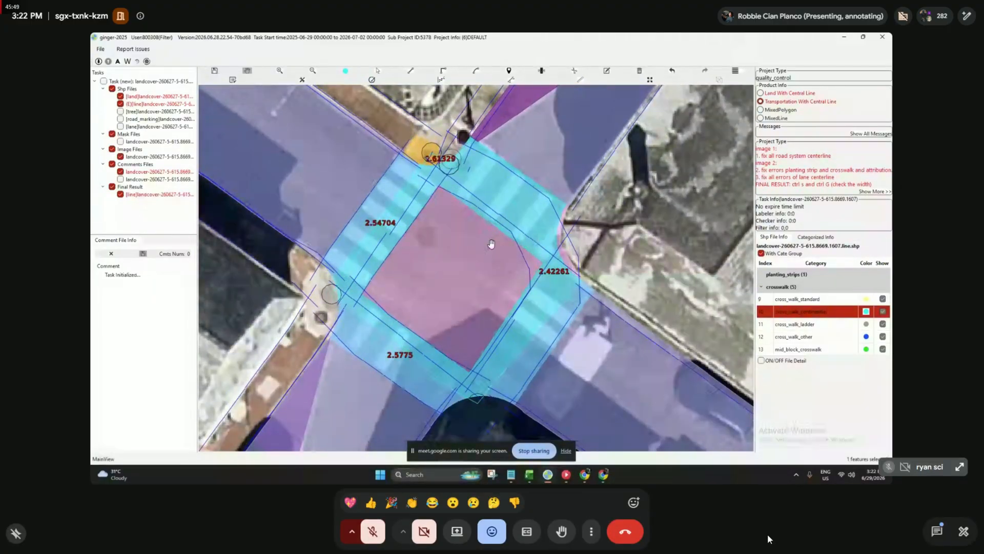
scroll(441, 232, "down", 5)
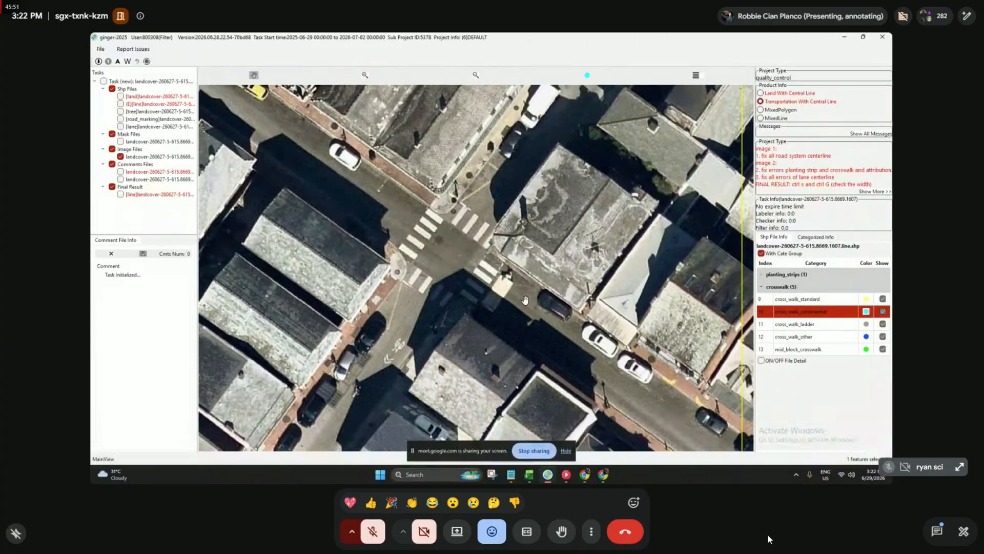
scroll(514, 219, "up", 5)
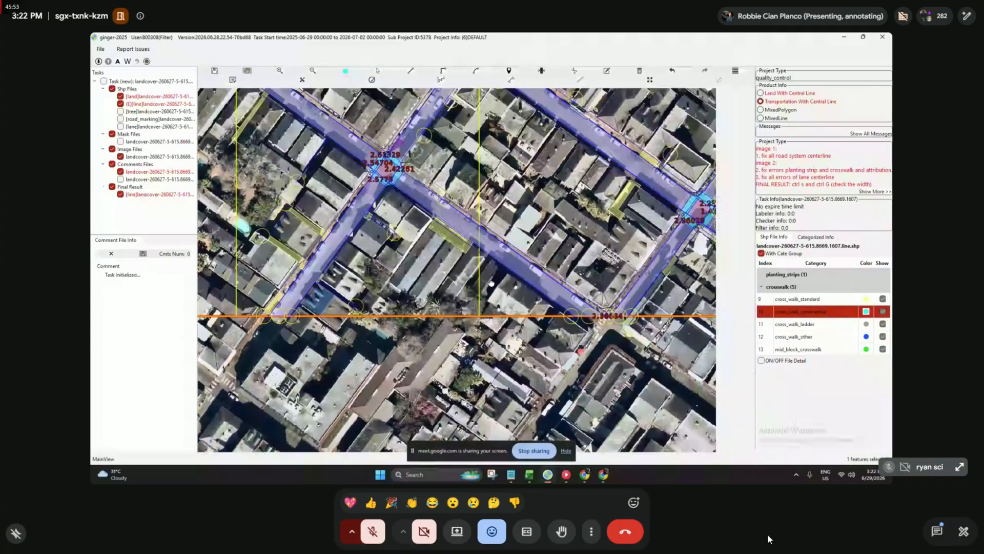
Inspect the corner crosswalk lines at the 2.96029 intersection against the imagery, and check the neighbouring blocks.
scroll(597, 214, "up", 3)
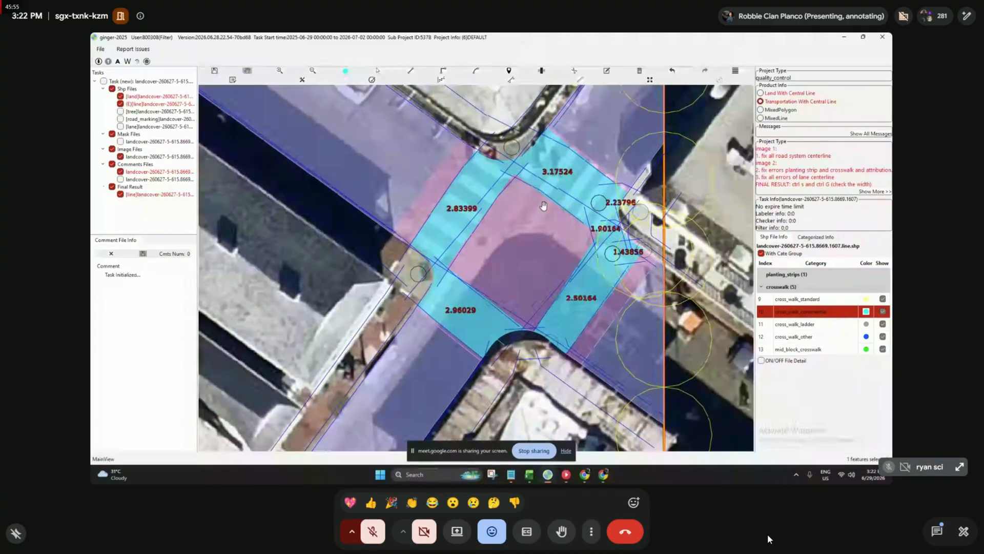
scroll(616, 216, "up", 3)
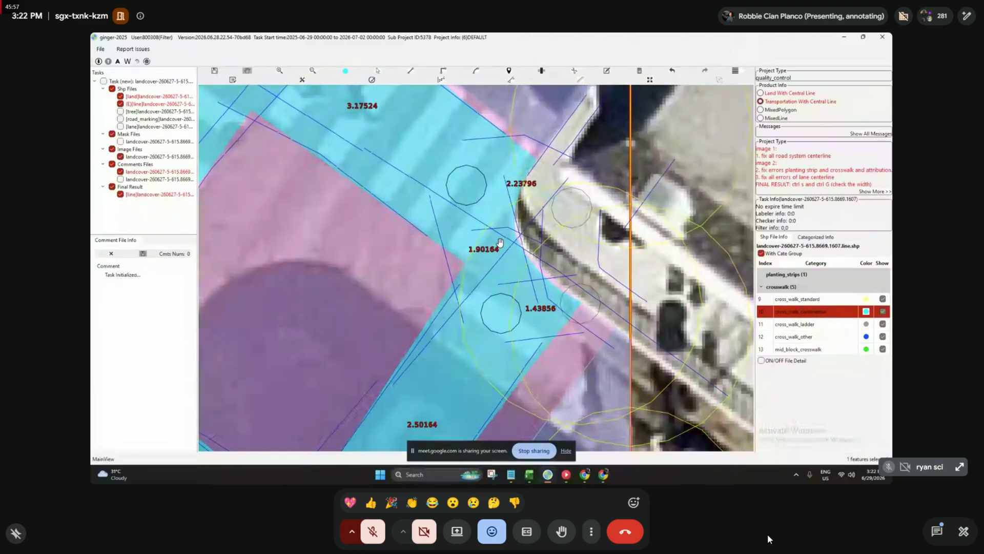
mouse_move(545, 212)
left_click_drag(493, 251, 482, 207)
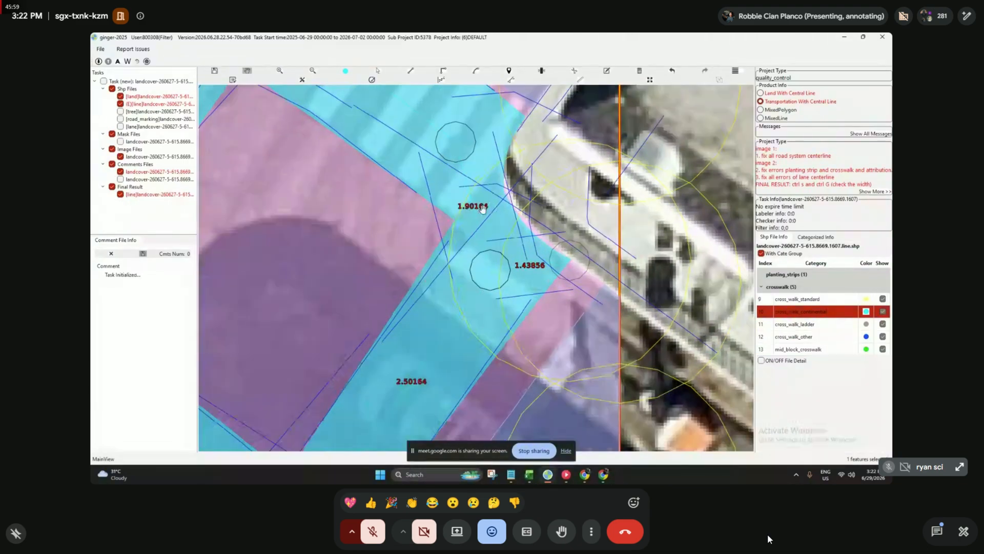
scroll(508, 256, "down", 5)
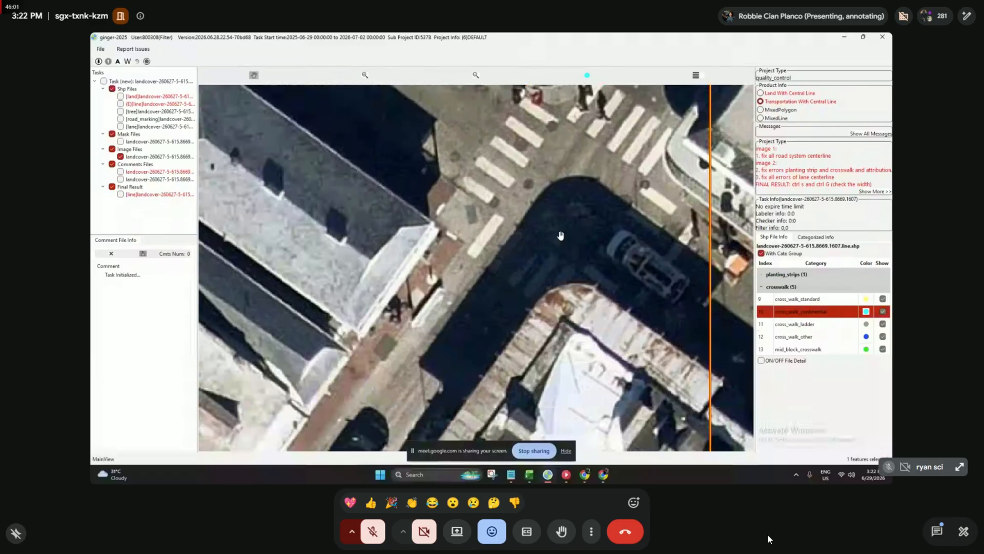
left_click_drag(554, 226, 590, 359)
scroll(461, 287, "down", 3)
scroll(452, 311, "up", 4)
scroll(452, 312, "down", 3)
scroll(515, 268, "up", 5)
scroll(516, 269, "down", 3)
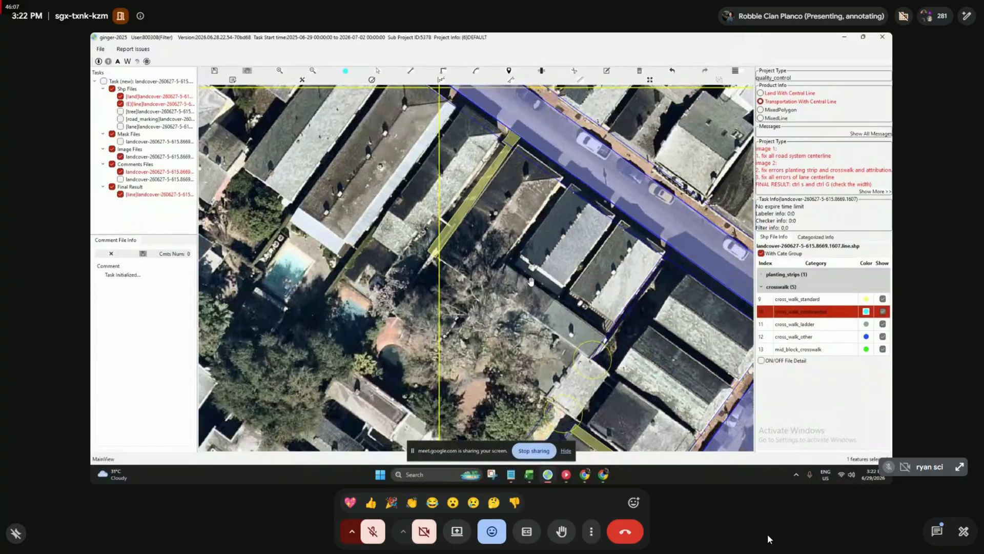
left_click_drag(442, 173, 489, 279)
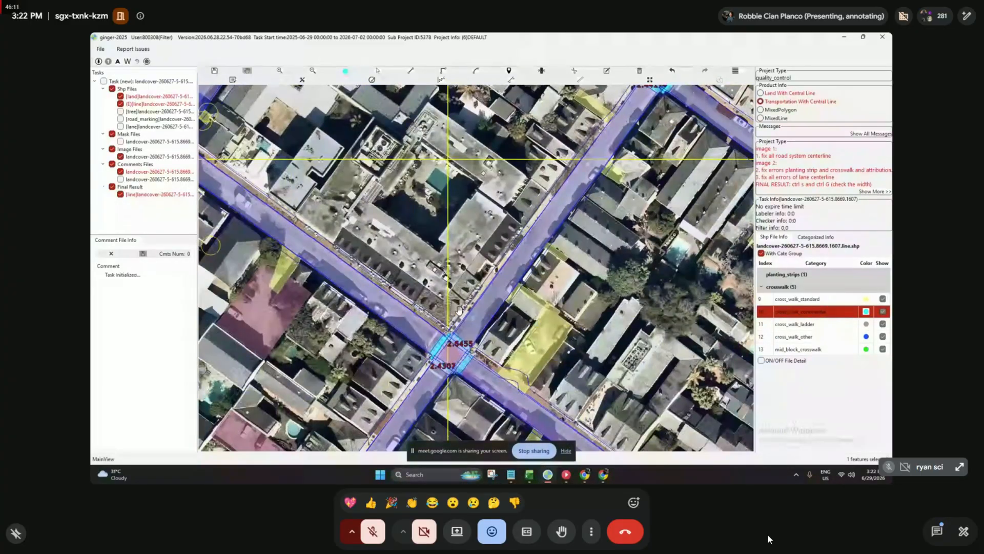
Save the line annotations and check the crosswalks beside the median at the 4.93233 intersection with the final result layer hidden and shown.
left_click_drag(459, 309, 430, 296)
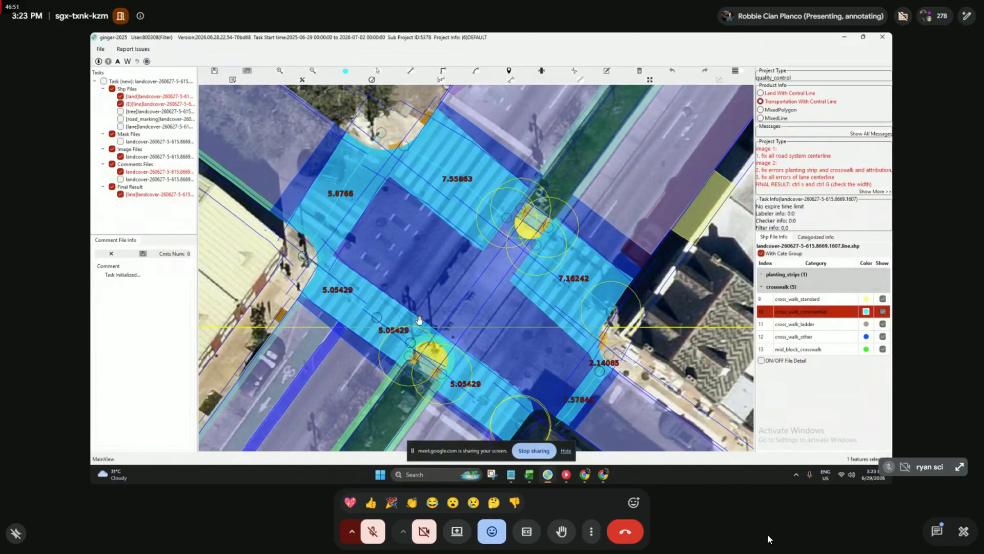
left_click_drag(420, 320, 484, 266)
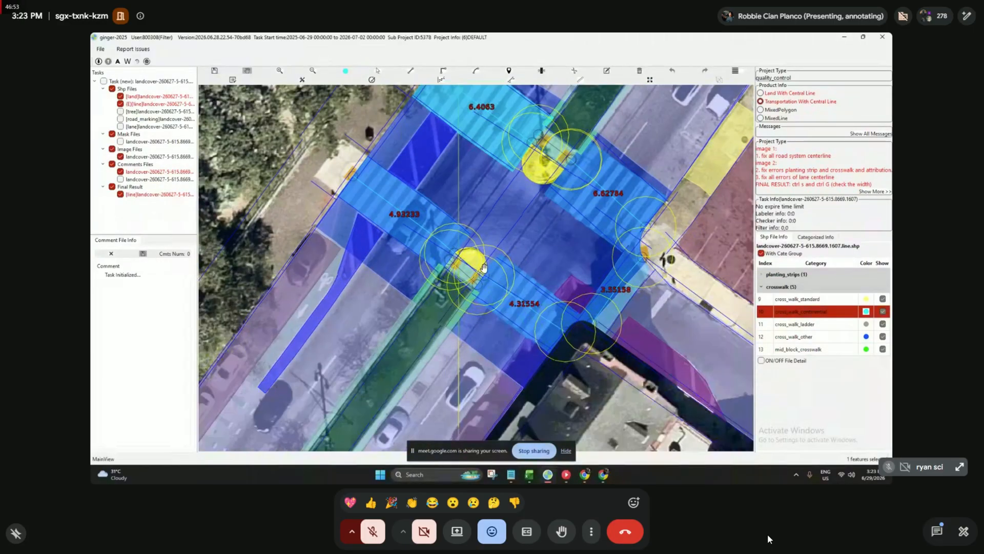
scroll(484, 267, "up", 1)
scroll(486, 280, "up", 2)
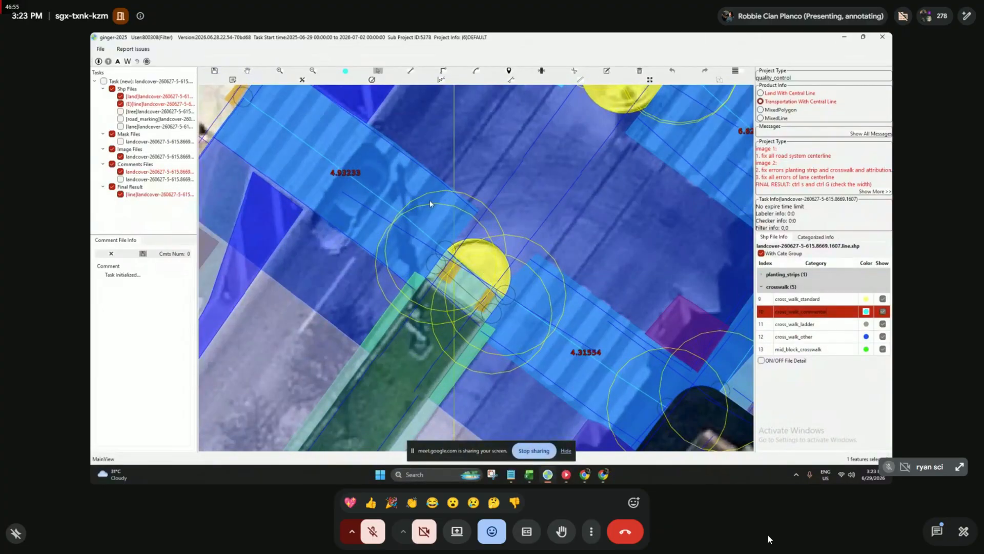
left_click(215, 71)
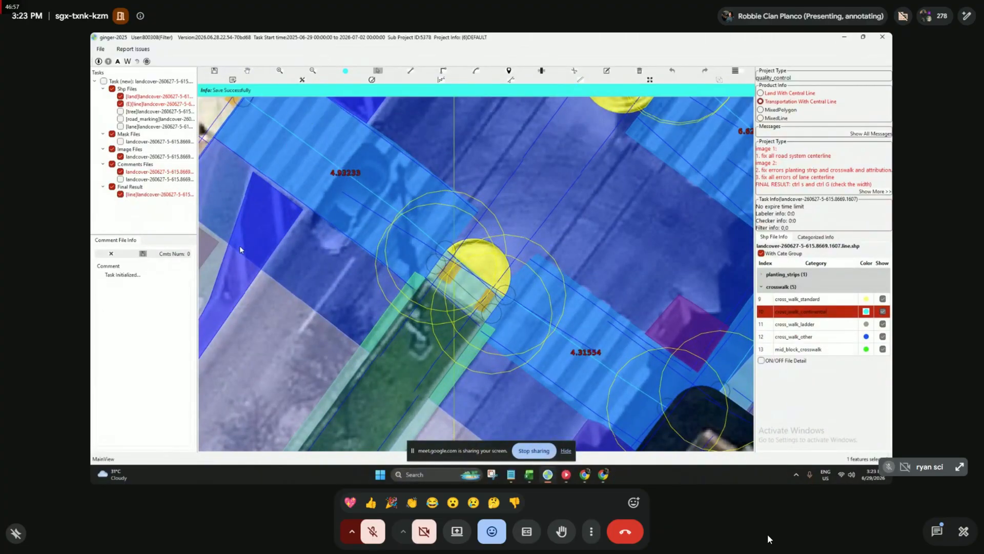
key("space")
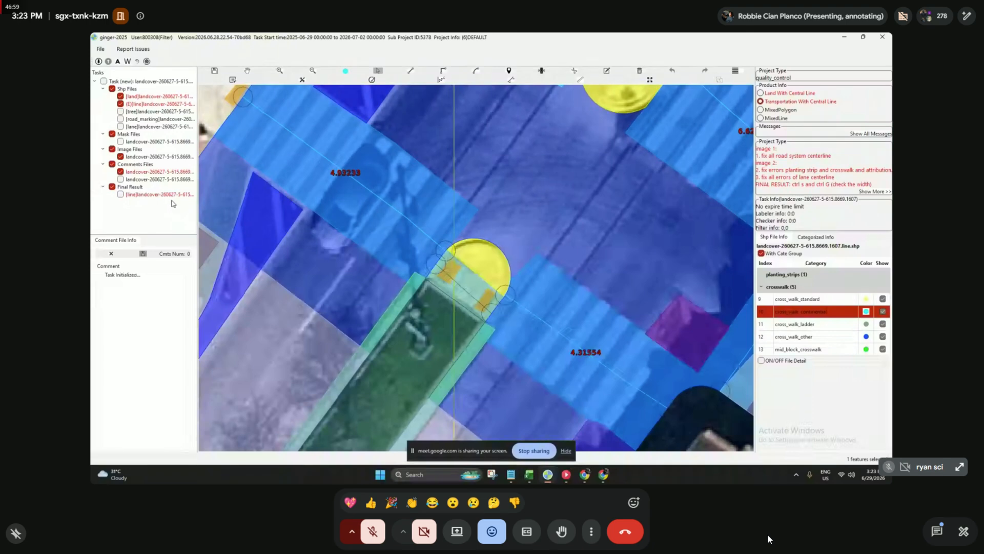
left_click(120, 194)
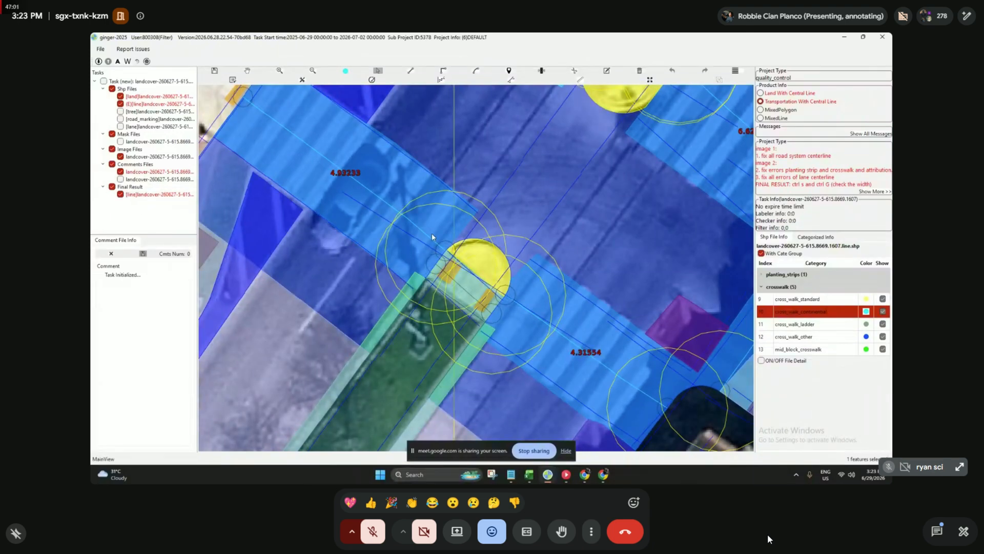
Widen the continental crosswalk between the sidewalk and the yellow median island to 8.60373 to match the painted stripes.
scroll(558, 241, "down", 2)
left_click_drag(569, 274, 555, 335)
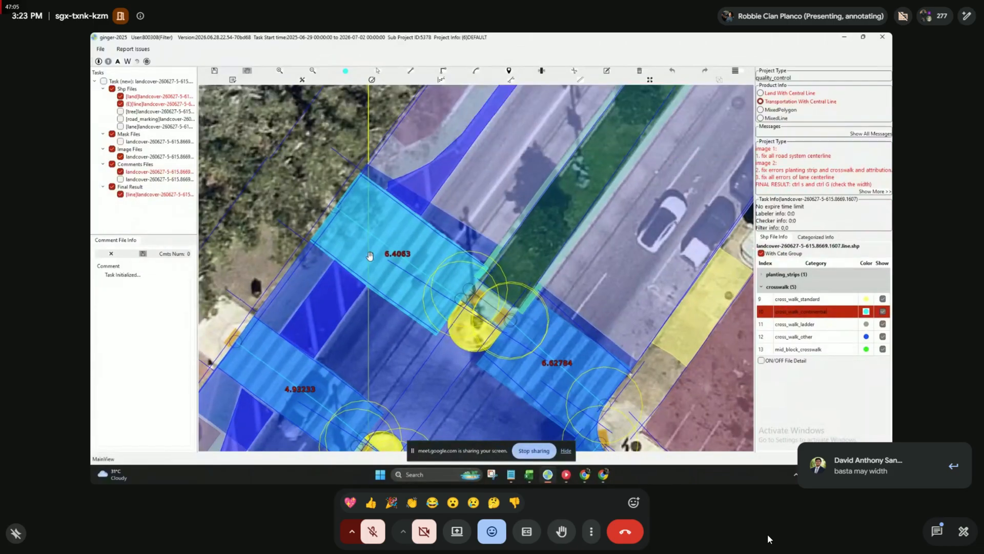
left_click_drag(376, 221, 319, 316)
left_click_drag(454, 260, 351, 251)
left_click_drag(510, 185, 444, 261)
scroll(376, 257, "up", 1)
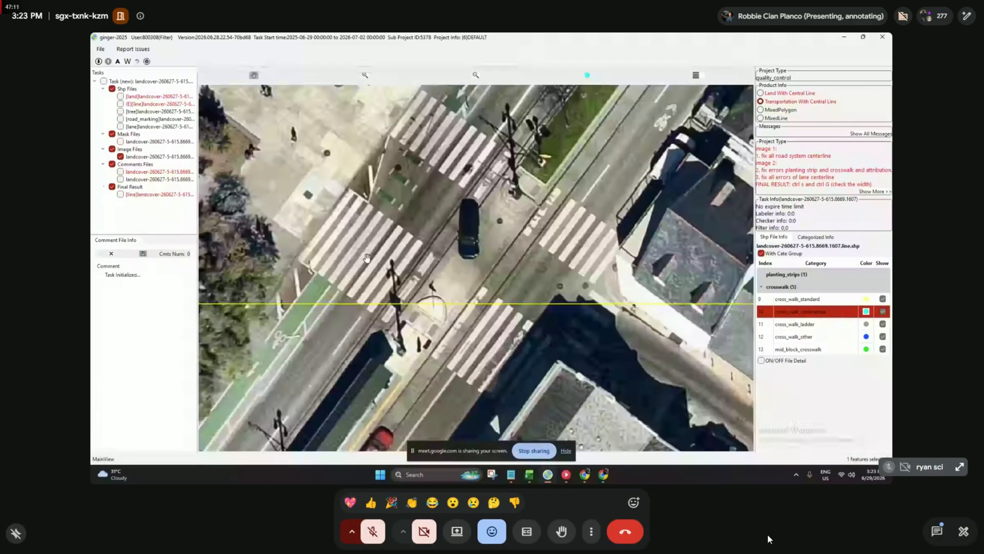
scroll(376, 257, "up", 3)
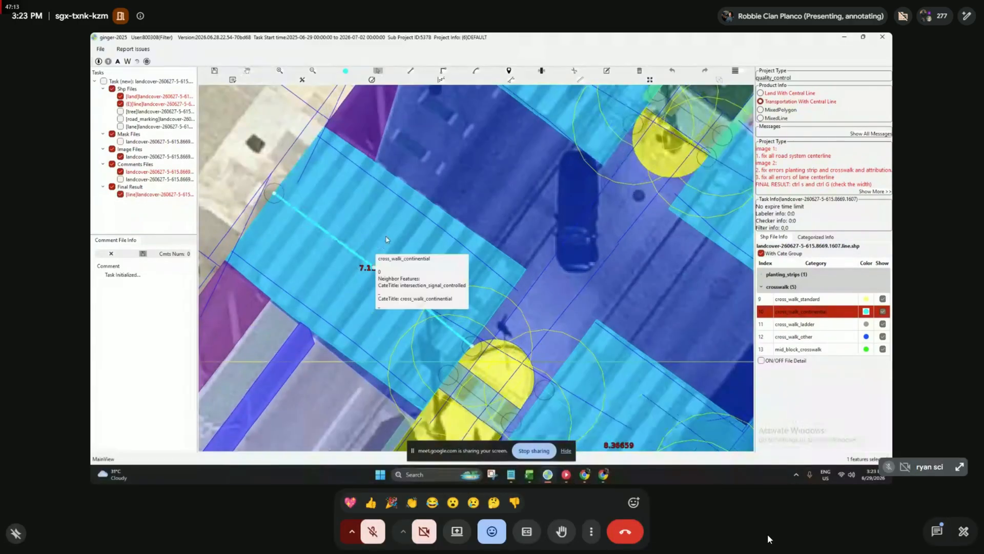
left_click_drag(627, 439, 480, 296)
scroll(512, 270, "down", 3)
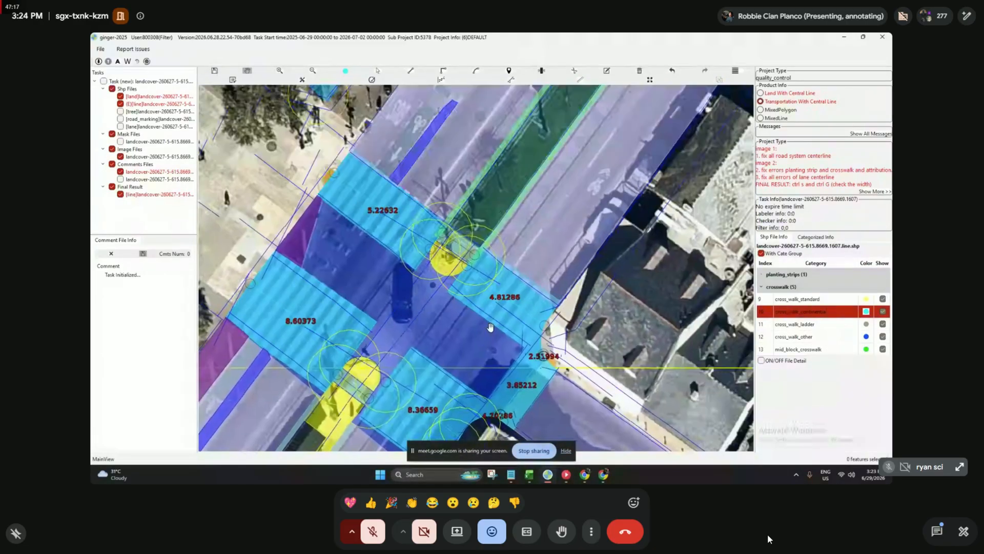
Widen the 4.81286 crosswalk between the green median and the opposite curb to 5.71225.
scroll(504, 287, "up", 2)
left_click(532, 262)
scroll(531, 261, "up", 2)
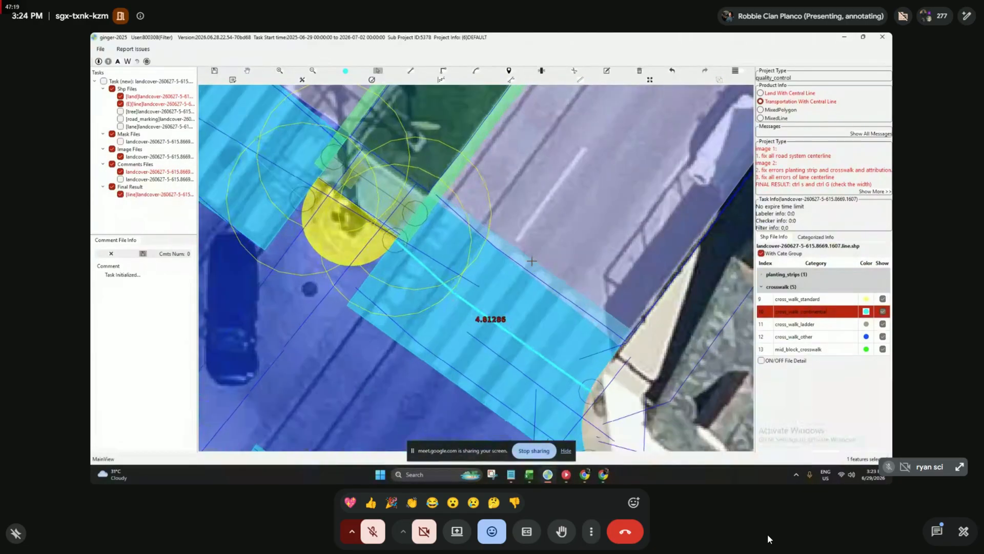
scroll(532, 261, "down", 5)
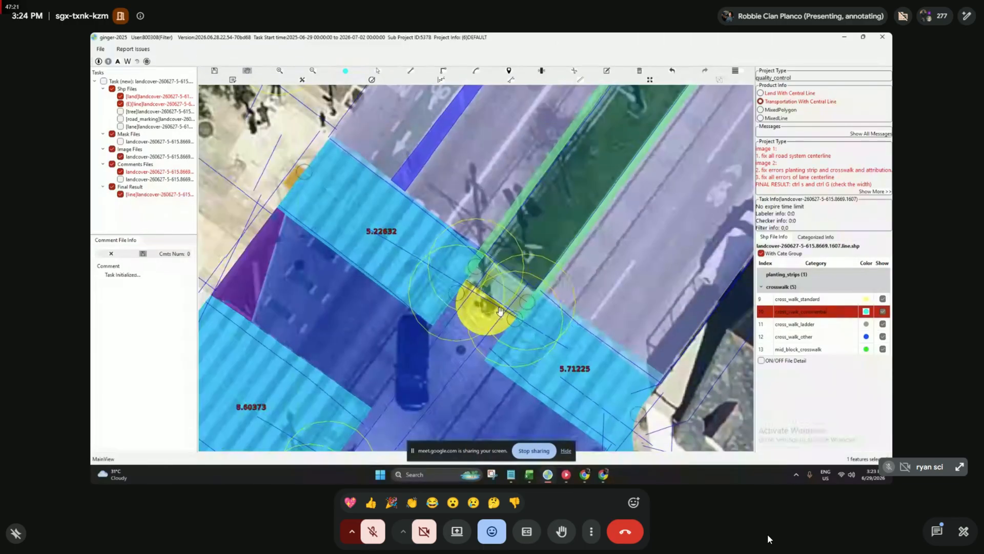
Examine the crosswalks around the 6.44905 intersection and toggle the comments layer to check them.
scroll(524, 259, "down", 2)
scroll(501, 279, "up", 2)
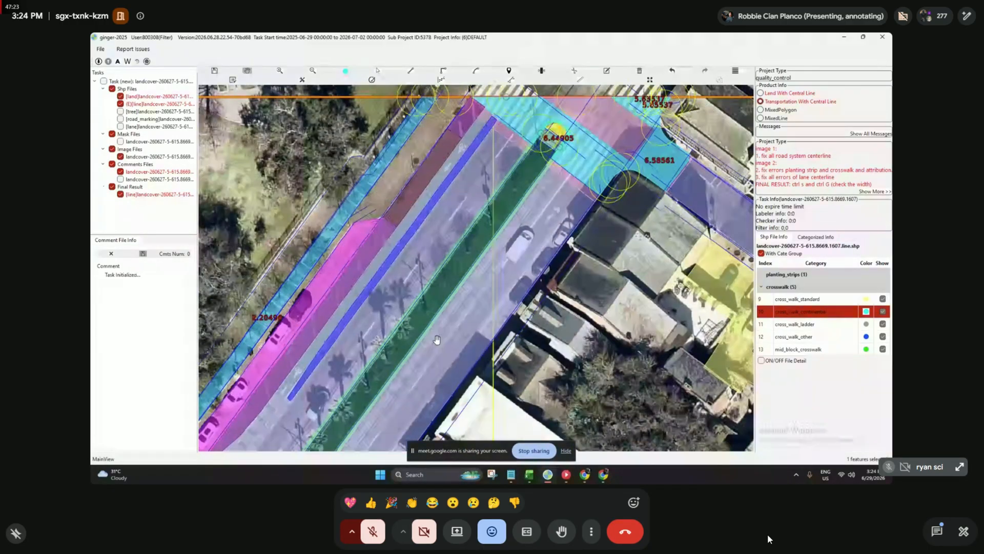
left_click_drag(481, 275, 456, 301)
scroll(556, 166, "up", 2)
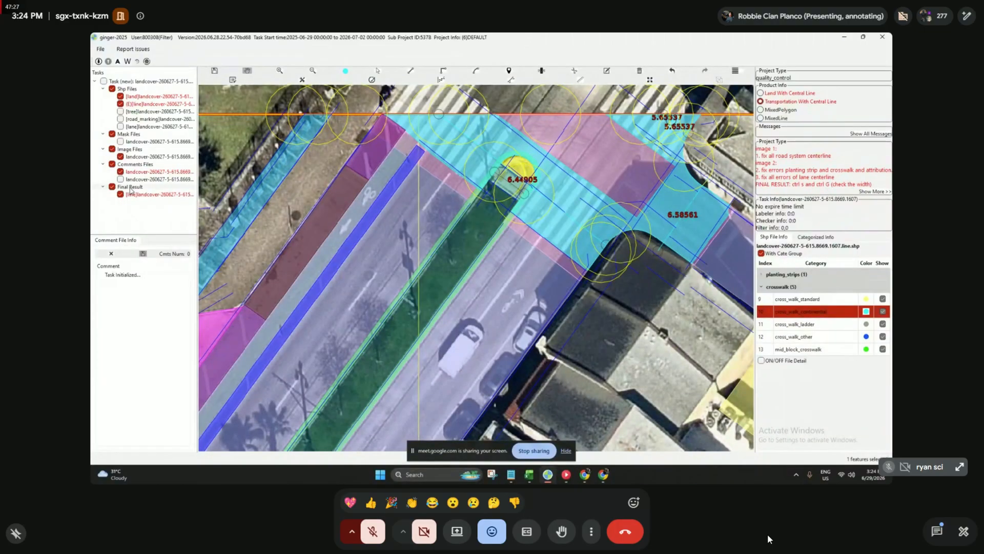
left_click(121, 171)
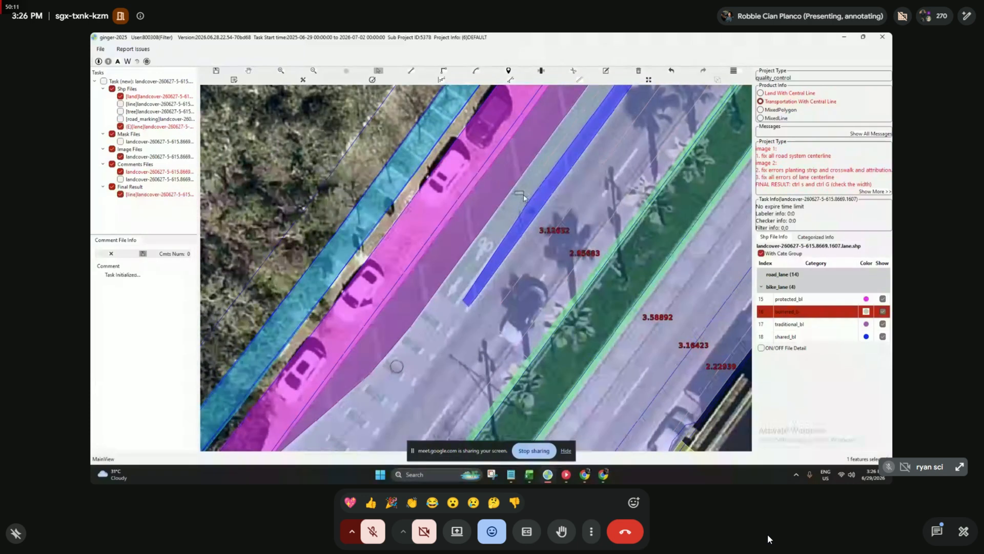
Split the buffered bike lane's line near the point where the blue strip ends and the dashed markings begin.
left_click(522, 196)
left_click(444, 300)
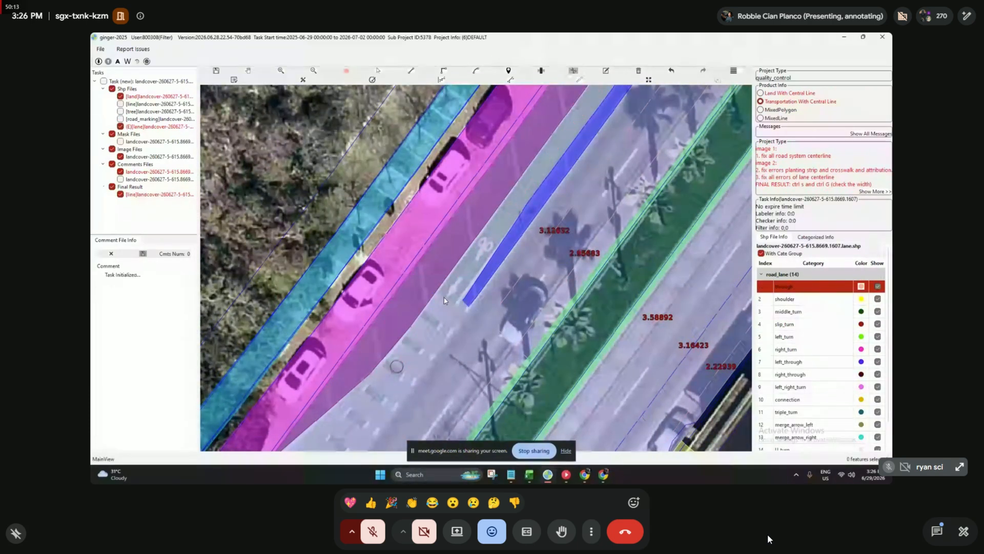